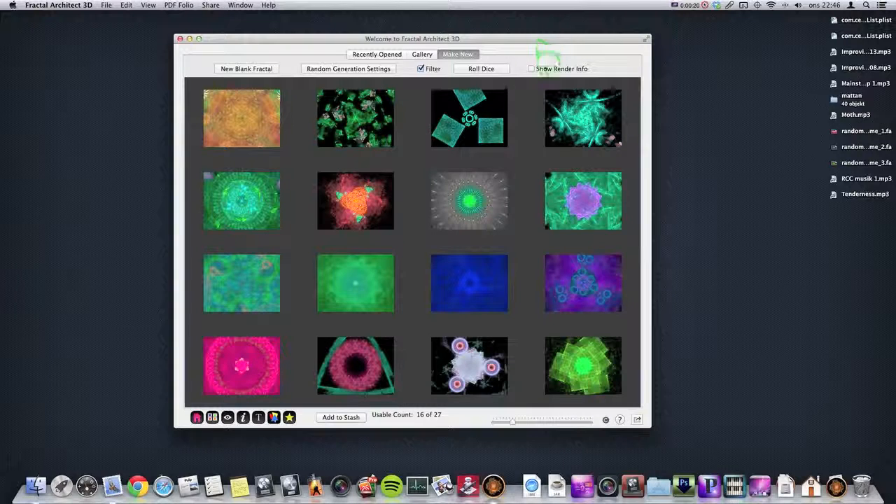
Generate a new batch of random fractals and view an enlarged preview of the purple one with three cyan shapes.
left_click(490, 70)
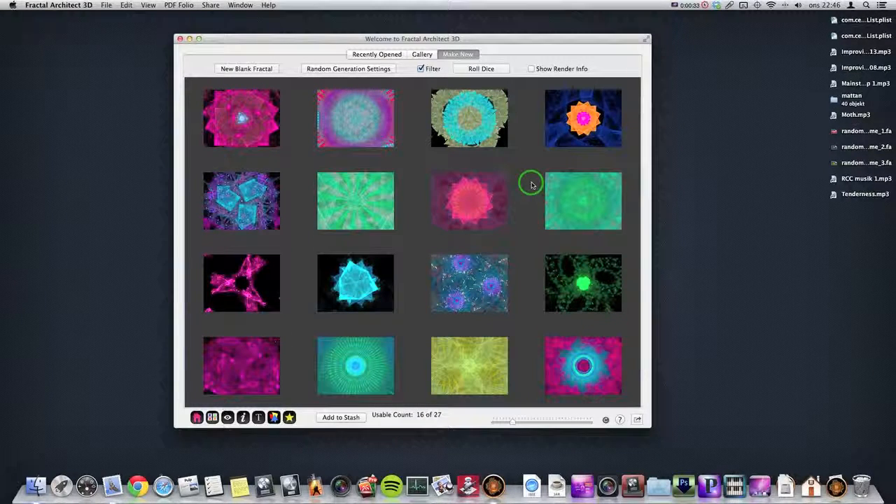
left_click(262, 198)
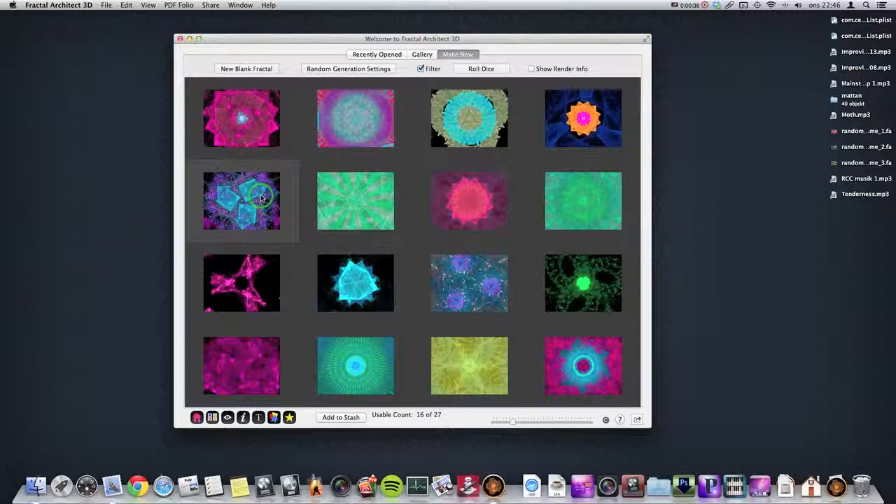
key("space")
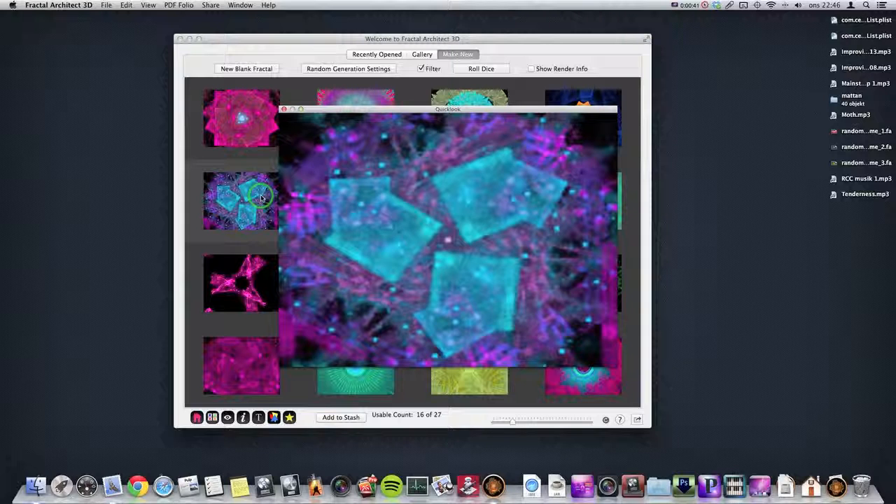
key("space")
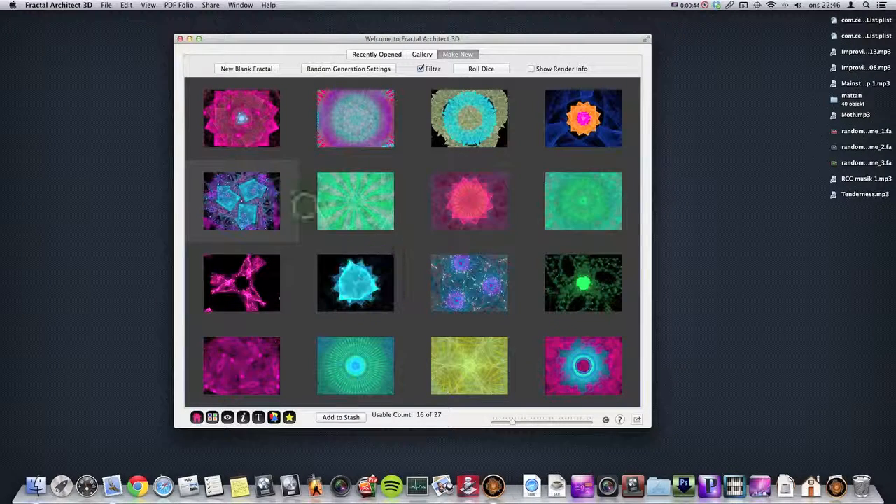
Open the purple fractal with three cyan shapes as a new document and bring up its Color Map editor, repositioning both windows.
double_click(252, 204)
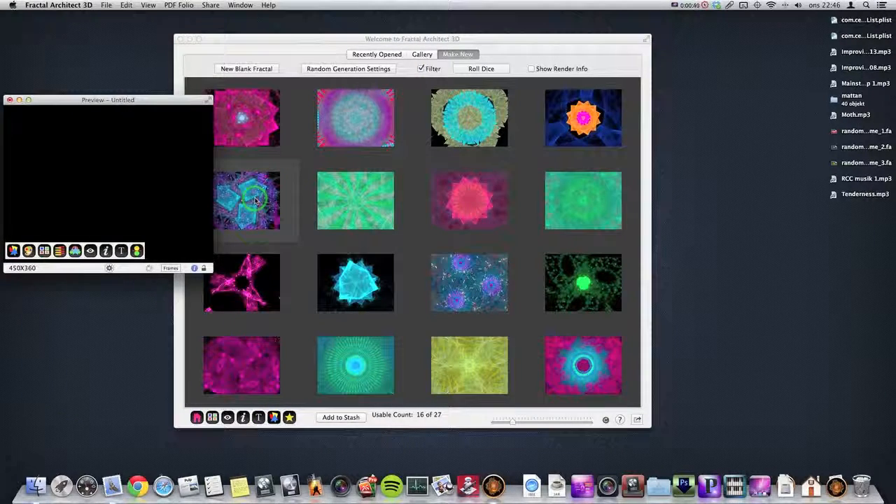
left_click_drag(120, 99, 136, 39)
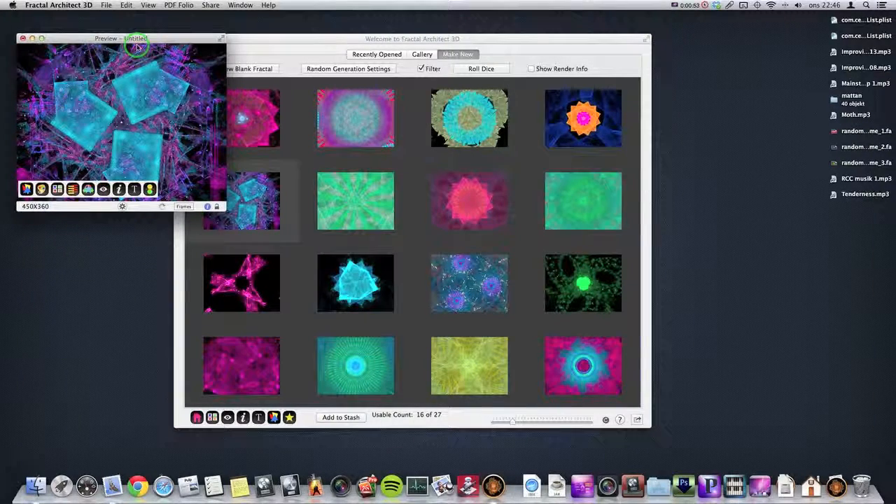
left_click(41, 190)
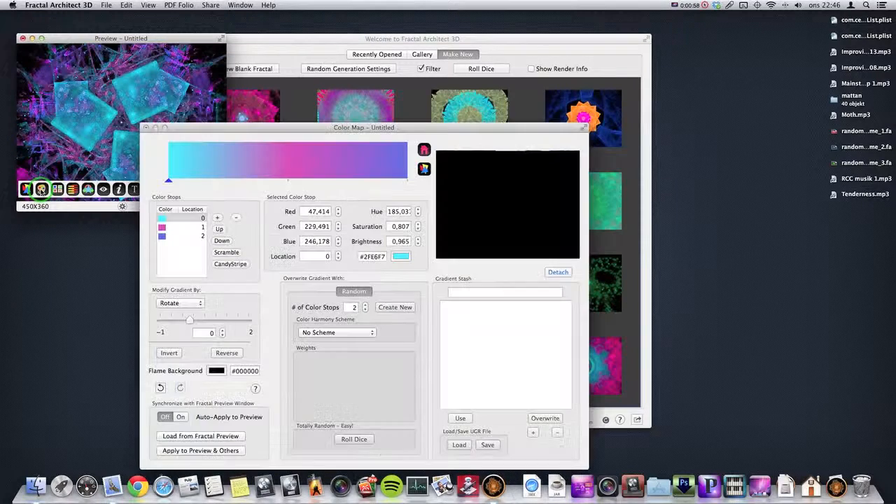
left_click(459, 128)
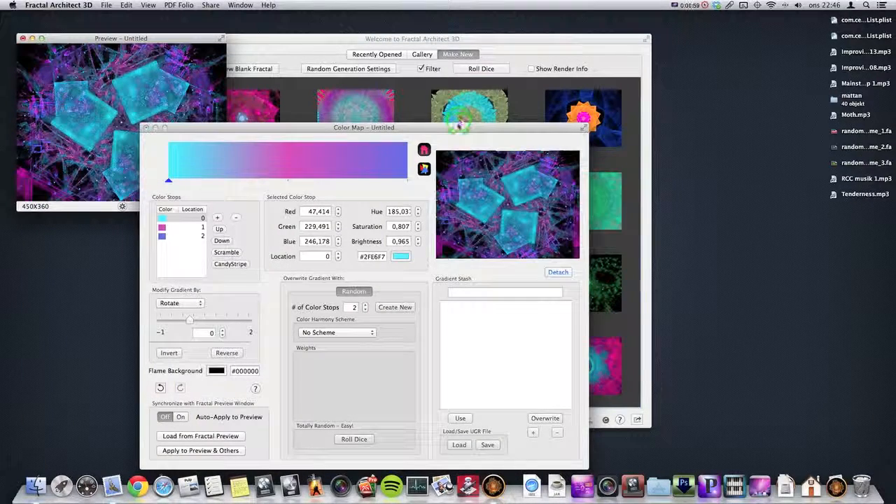
left_click_drag(459, 128, 464, 86)
left_click(644, 245)
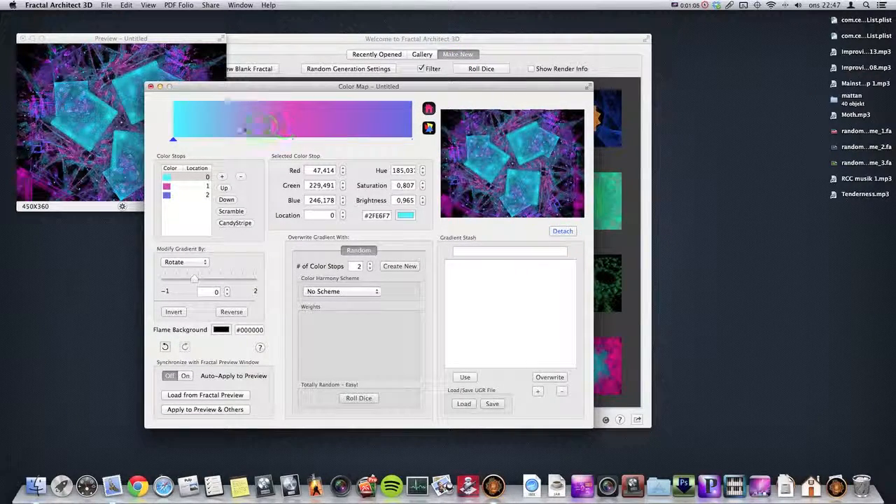
Store the fractal's current cyan-to-magenta-to-blue gradient in the Gradient Stash.
left_click(186, 127)
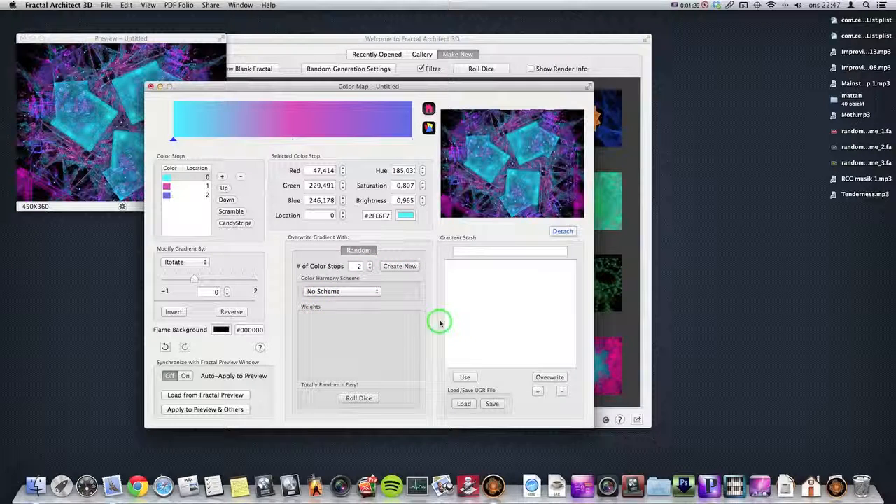
left_click(539, 392)
left_click_drag(551, 143, 457, 158)
left_click(459, 280)
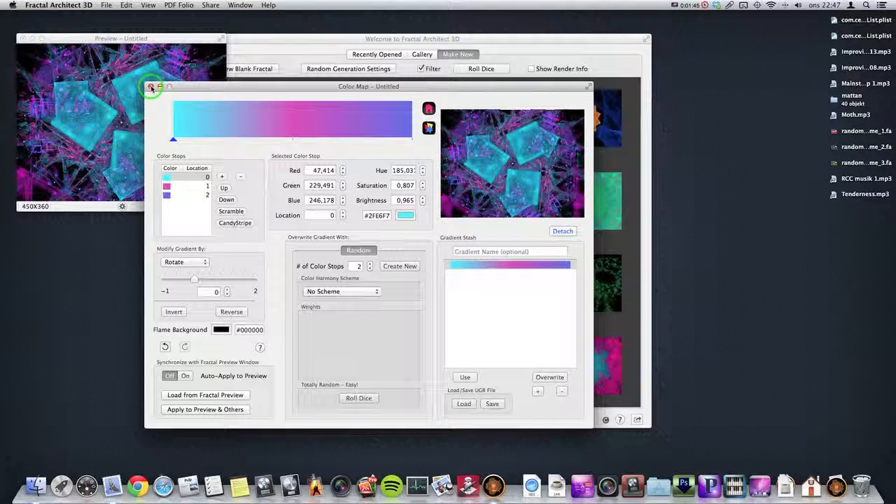
left_click(188, 412)
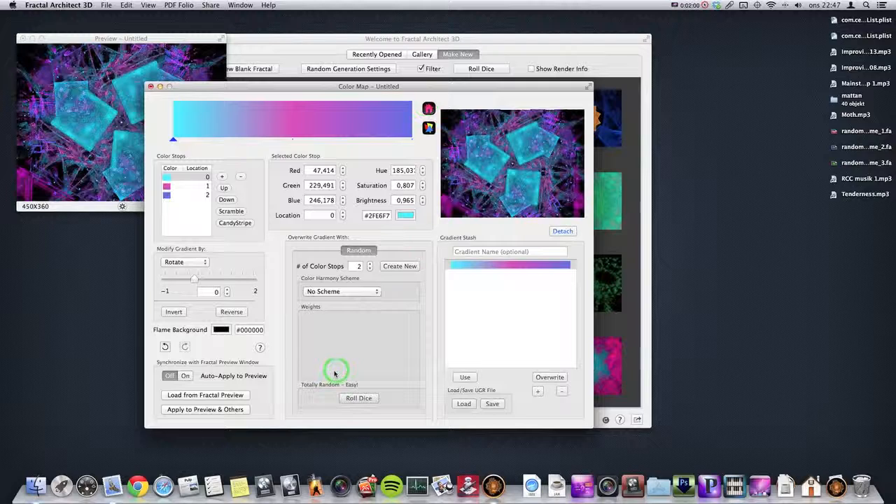
Try out a series of totally random gradients on the fractal's color map.
left_click(358, 398)
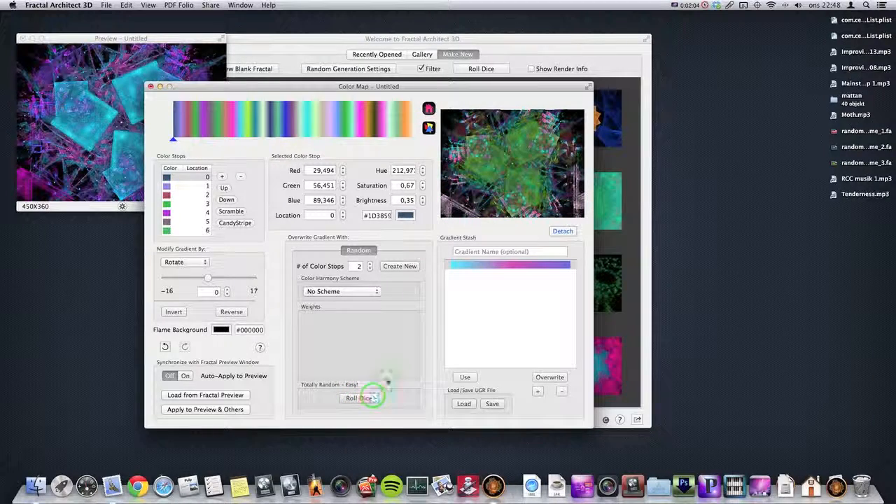
left_click(364, 398)
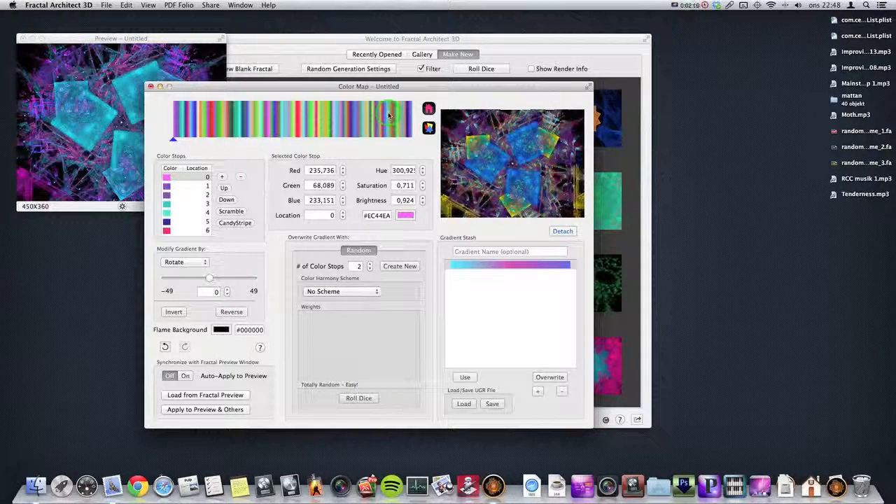
left_click(382, 272)
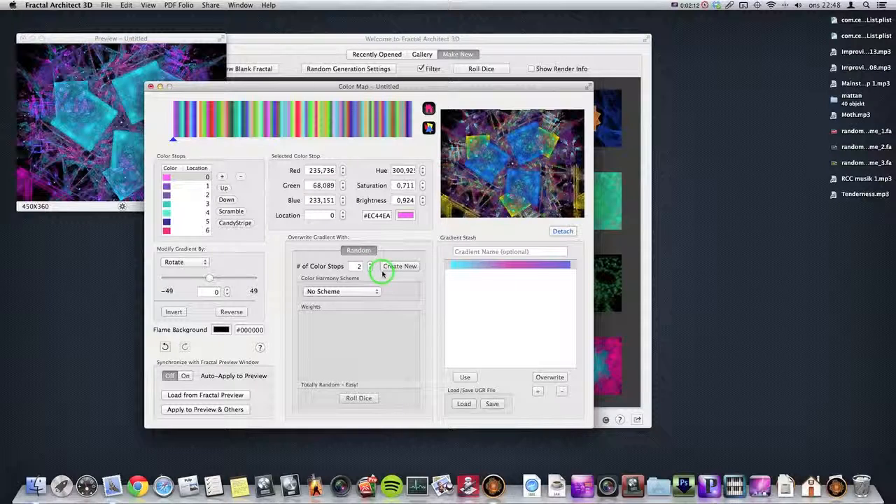
left_click(359, 399)
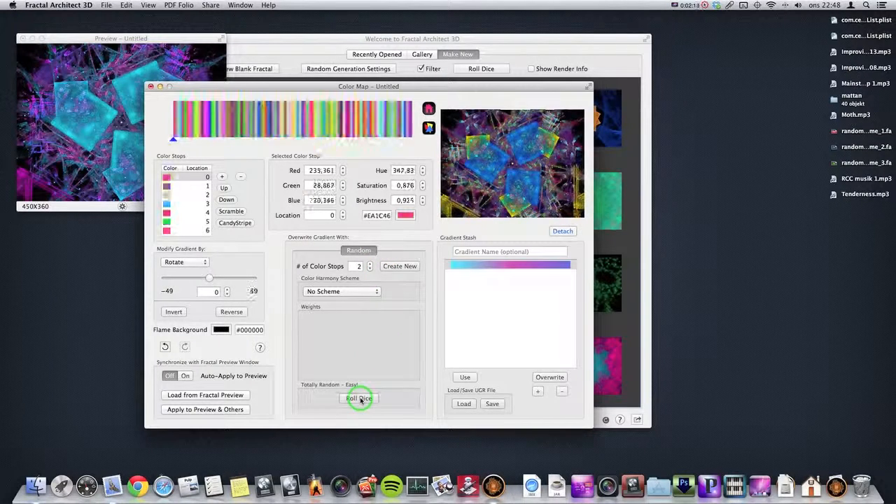
left_click(359, 398)
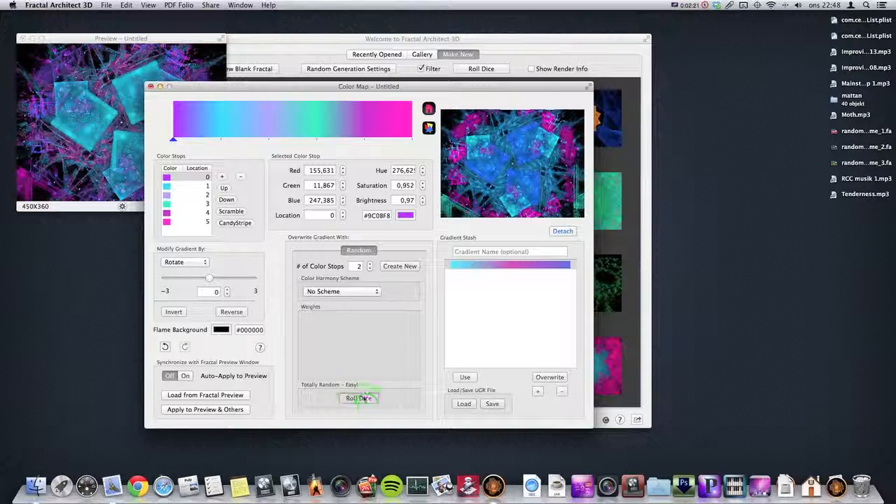
left_click(359, 399)
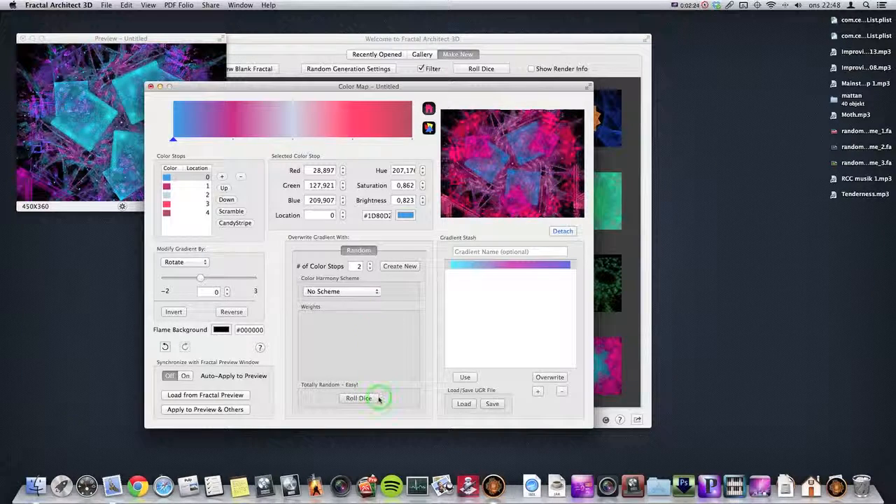
left_click(359, 399)
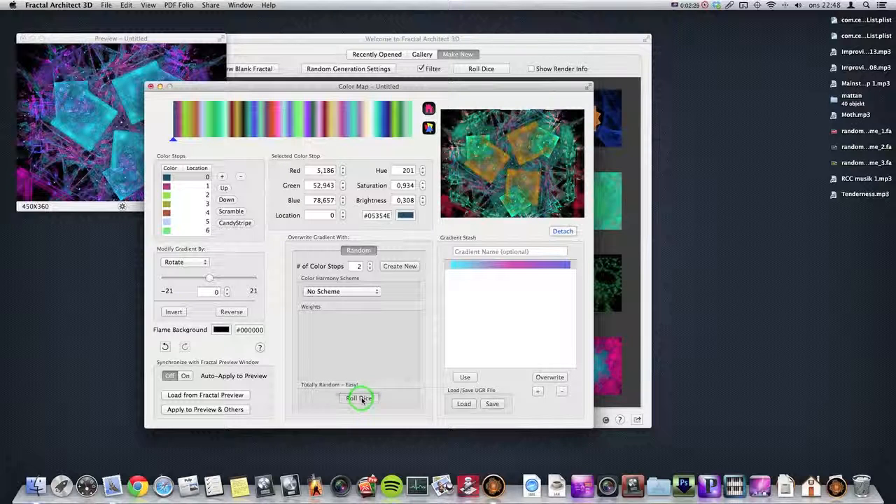
left_click(361, 400)
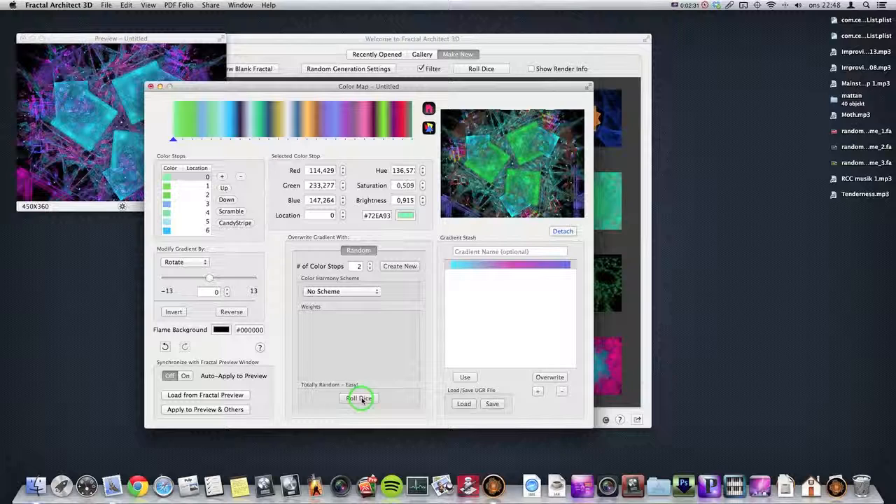
left_click(359, 398)
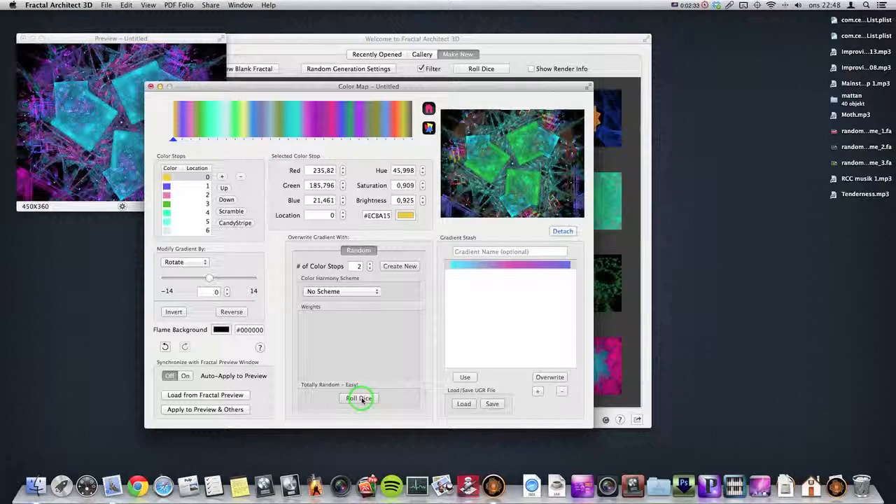
left_click(360, 399)
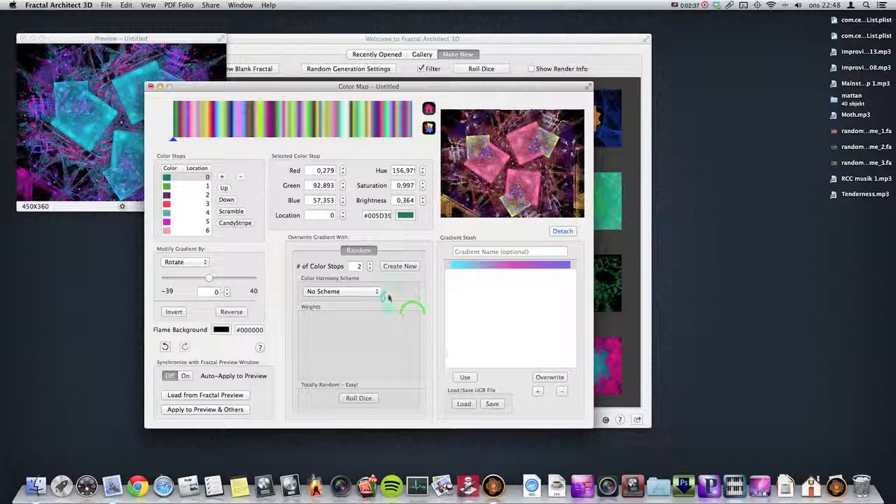
Create a new random gradient with 8 color stops, the Split-Complementary harmony scheme and 37% extra random colors, regenerating it once.
left_click(372, 264)
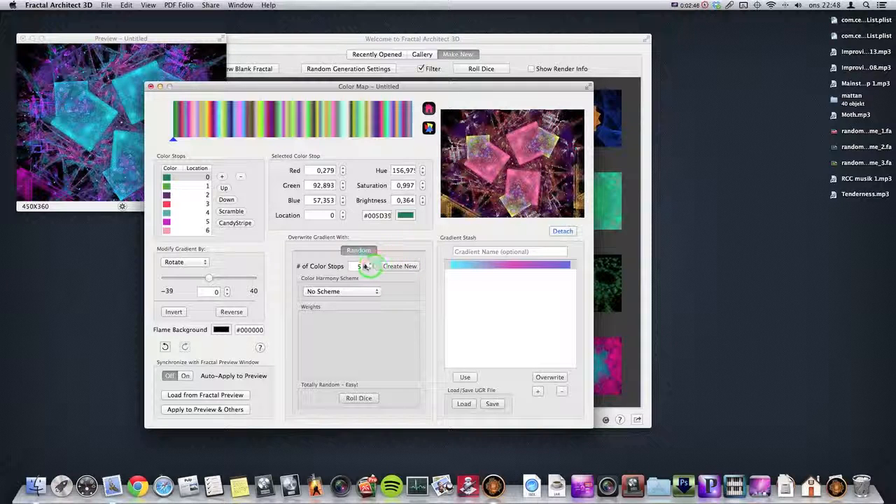
left_click(370, 264)
left_click(370, 264)
left_click(371, 264)
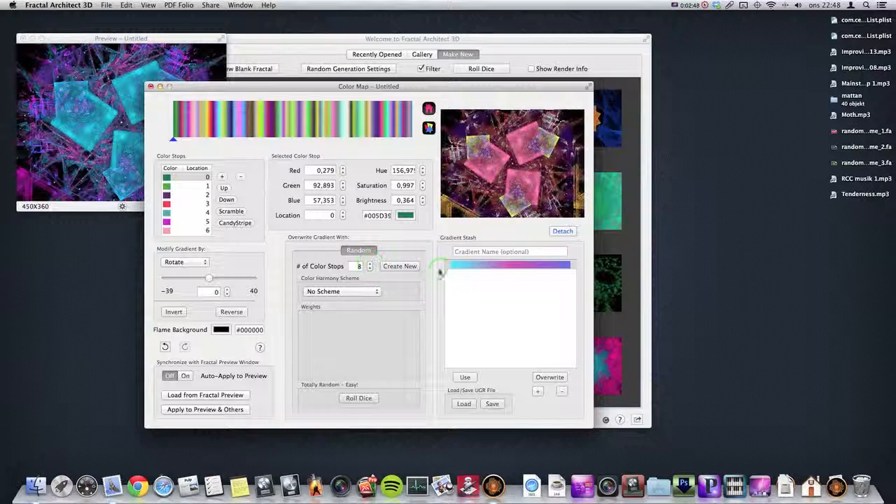
left_click(367, 292)
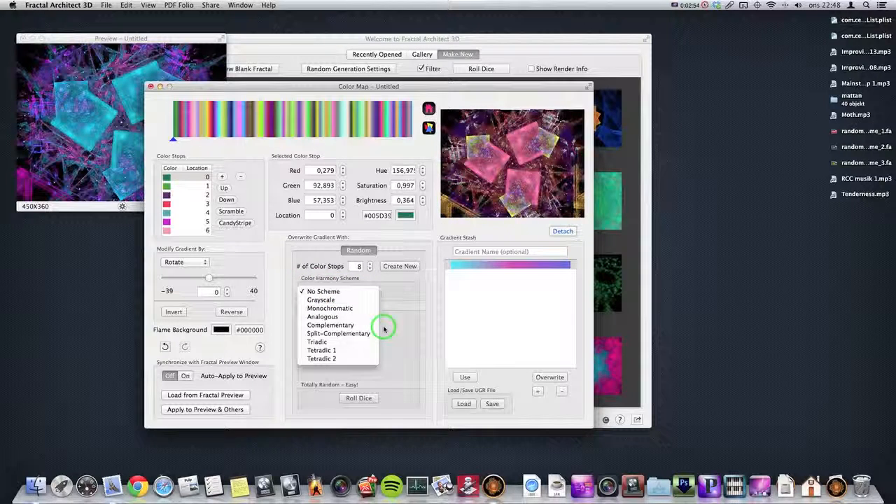
left_click(342, 335)
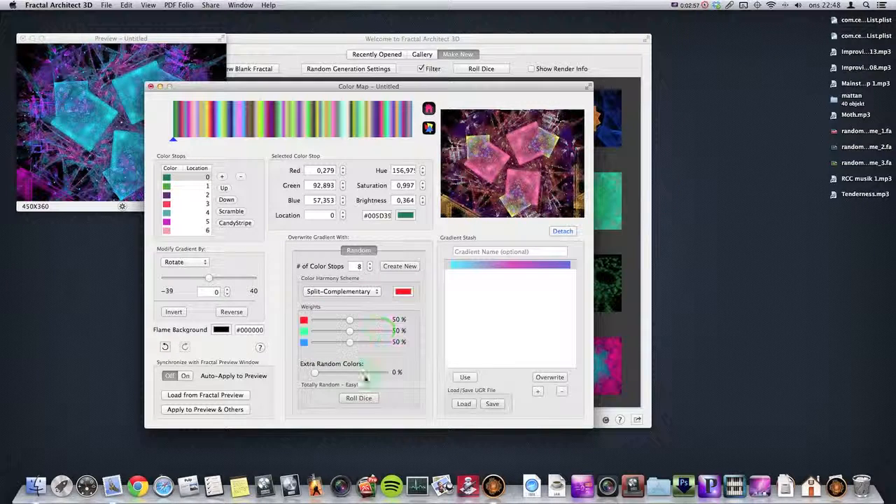
left_click_drag(315, 375, 342, 372)
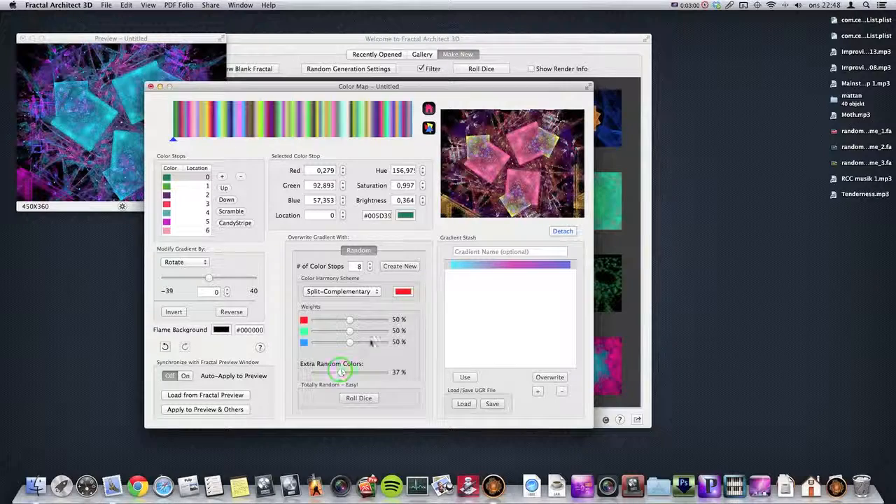
left_click(400, 266)
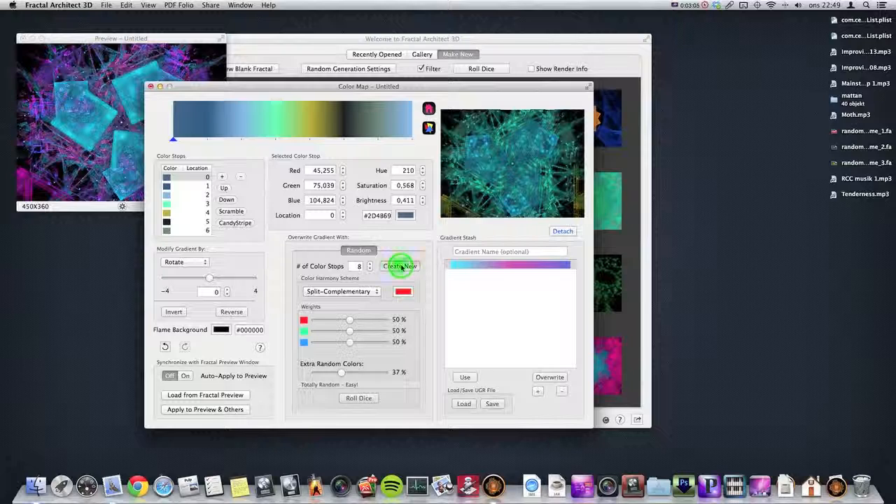
left_click(401, 266)
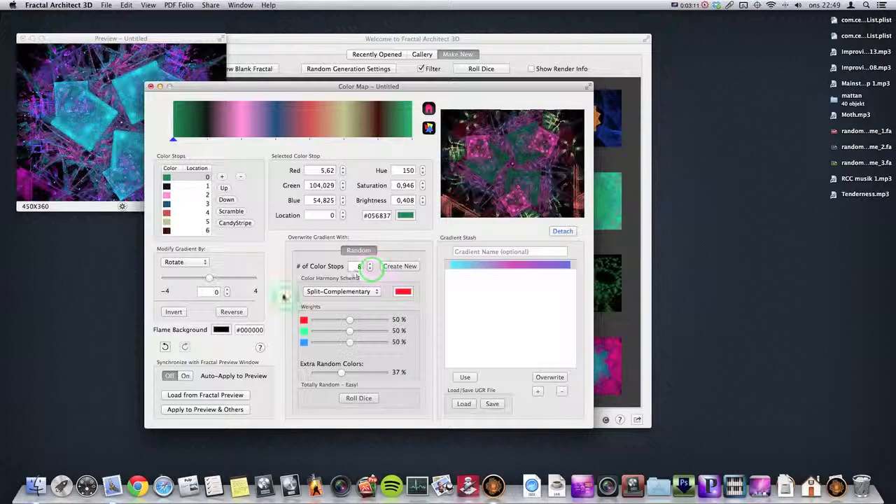
left_click(177, 176)
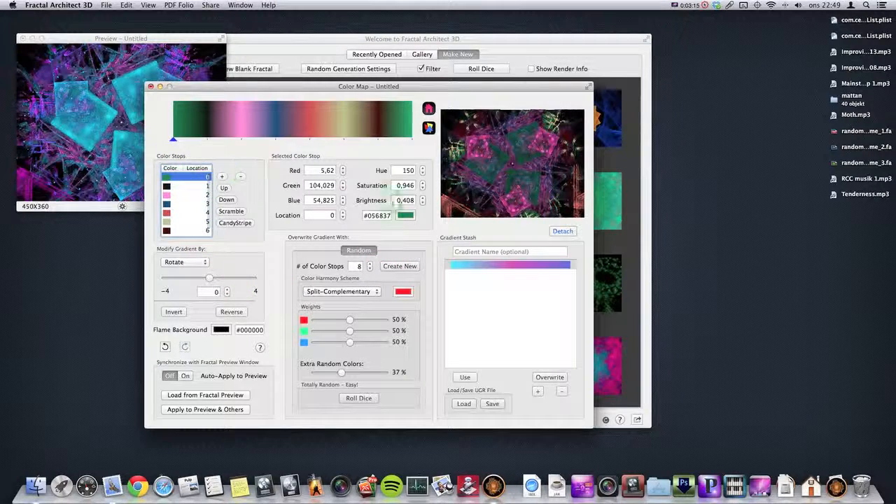
left_click(405, 215)
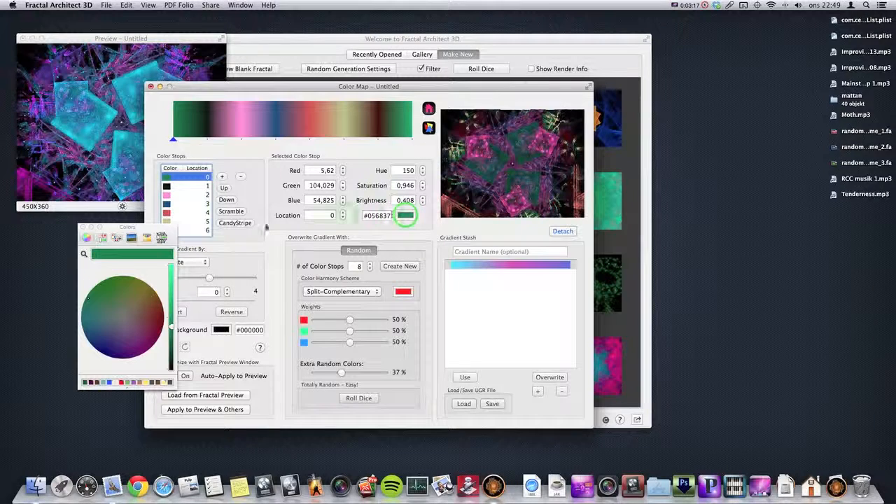
left_click(156, 315)
left_click(129, 255)
left_click_drag(129, 256, 375, 230)
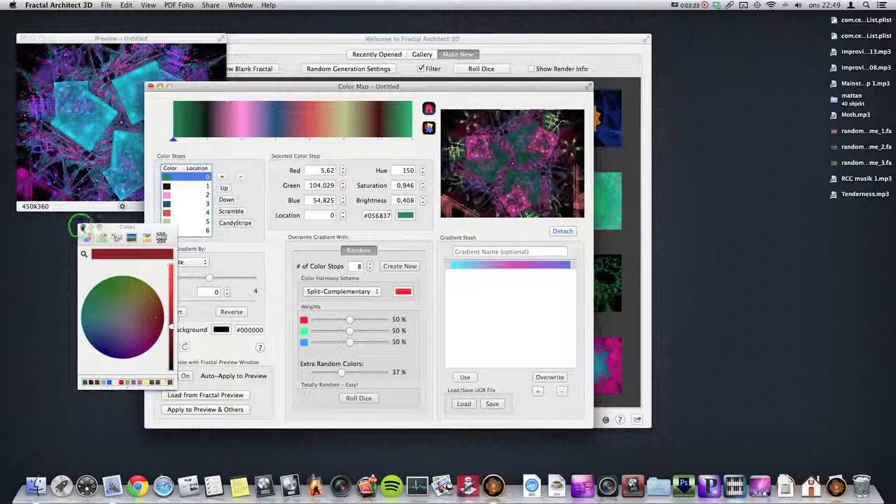
left_click(82, 227)
Recolor the gradient's color stop at location 0 to dark red #681522 with the color picker.
left_click(406, 215)
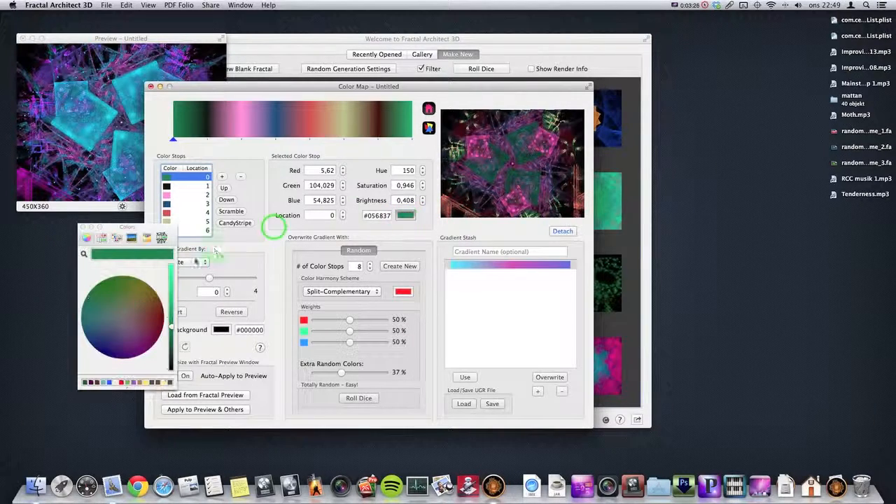
left_click(152, 316)
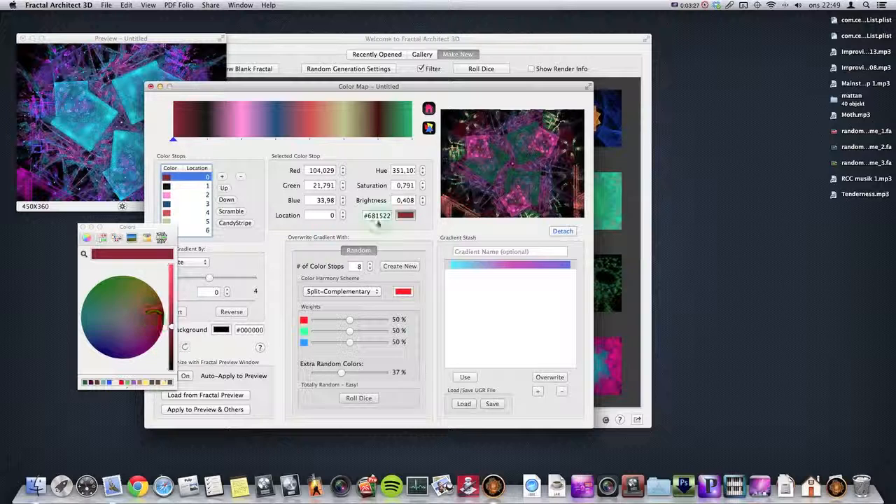
left_click(82, 229)
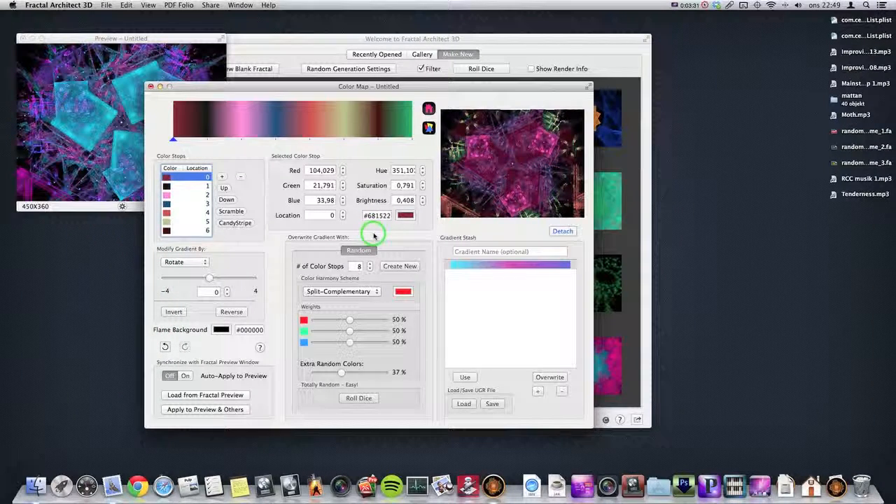
Move the dark red color stop down the gradient's stop order to location 4.
left_click(226, 200)
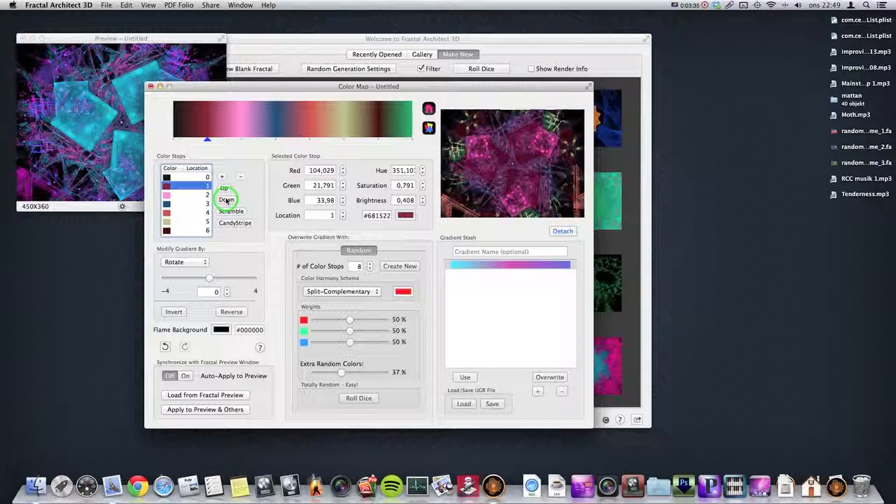
left_click(226, 200)
left_click(180, 199)
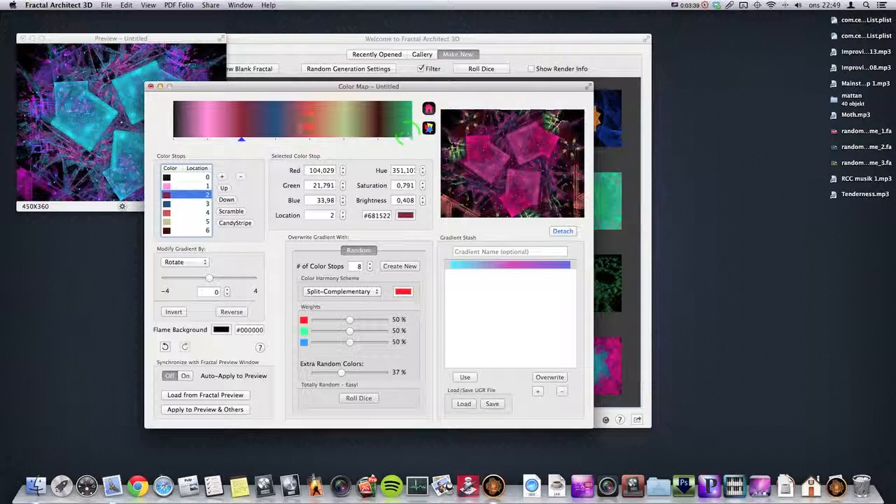
left_click(227, 200)
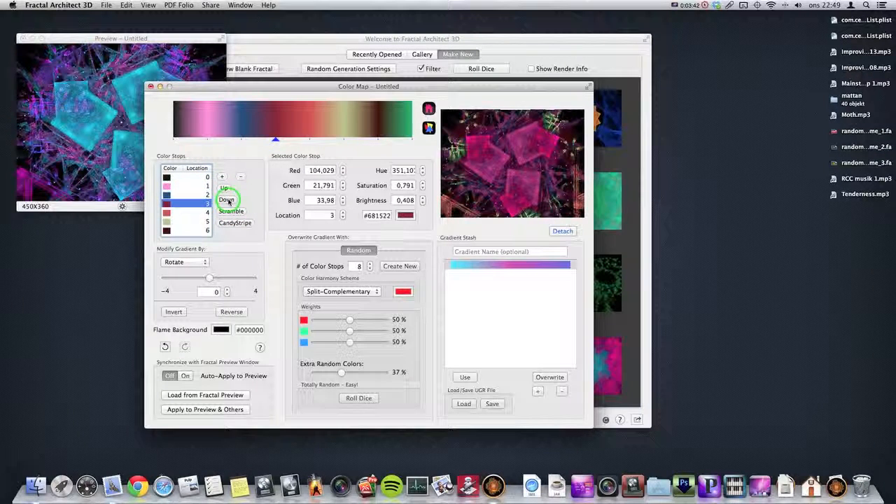
left_click(227, 200)
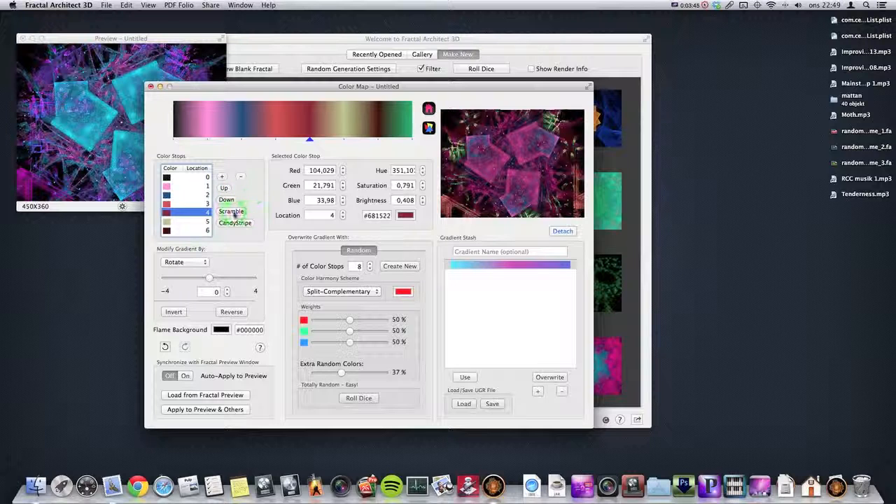
Scramble the order of the gradient's color stops and convert the gradient into candy stripes.
left_click(234, 213)
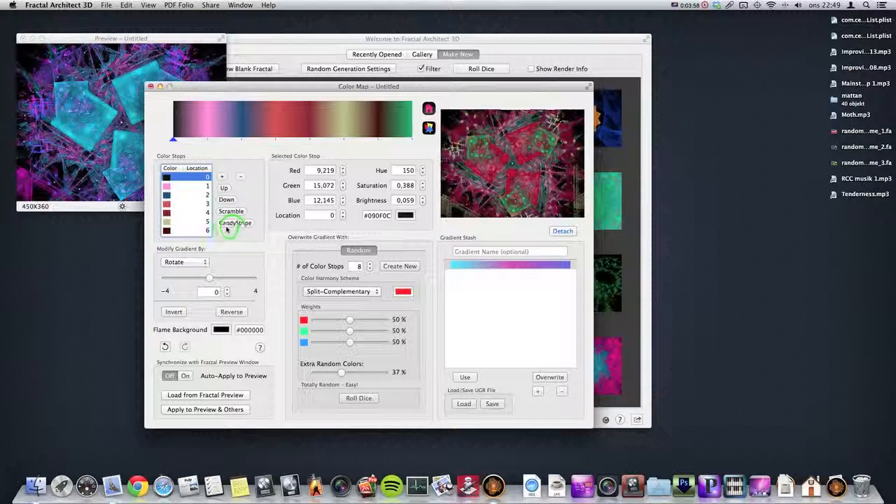
left_click(236, 223)
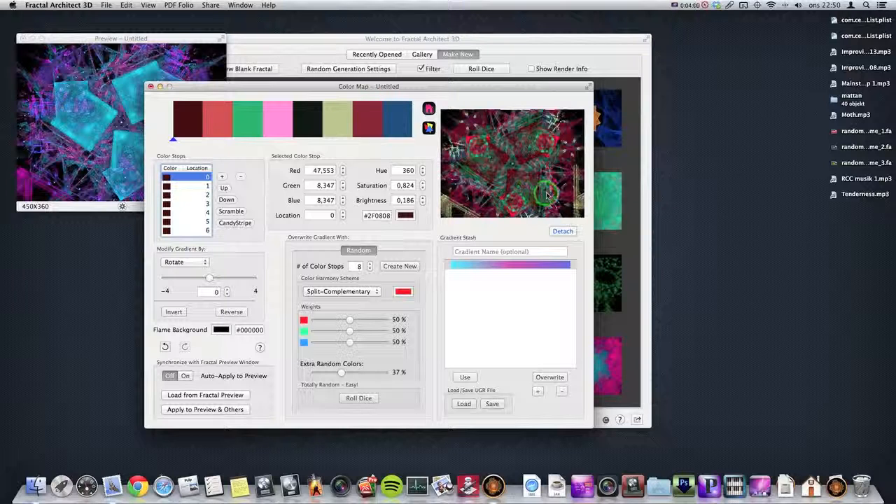
Rotate the candy-striped gradient by 3 and look through its color stops down to location 255.
left_click(189, 266)
left_click(189, 266)
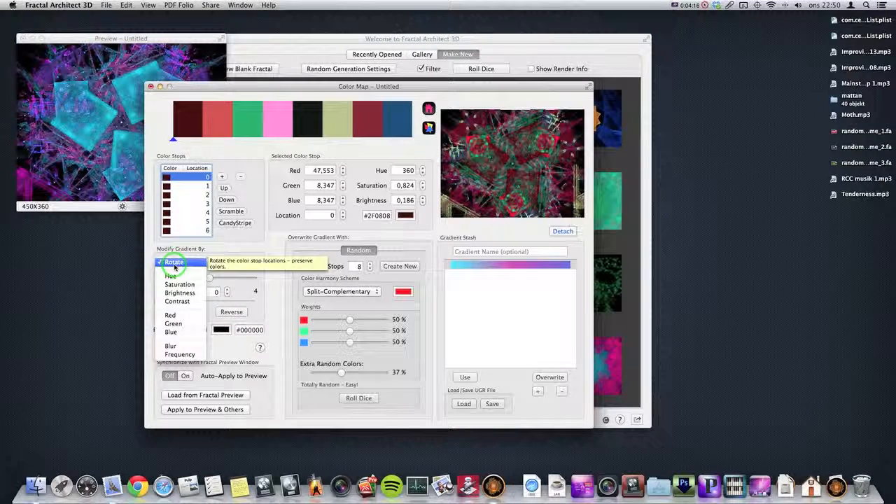
left_click(174, 265)
left_click_drag(210, 278, 241, 280)
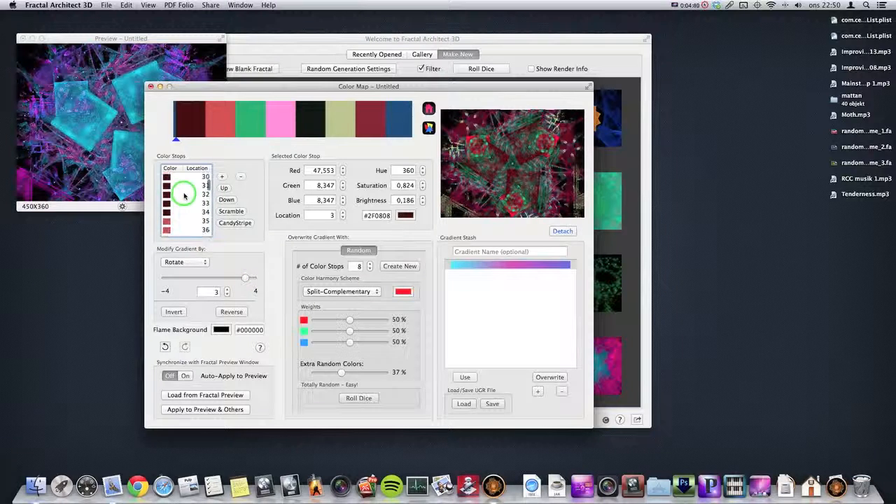
scroll(184, 196, "down", 5)
scroll(189, 196, "down", 3)
scroll(192, 196, "down", 3)
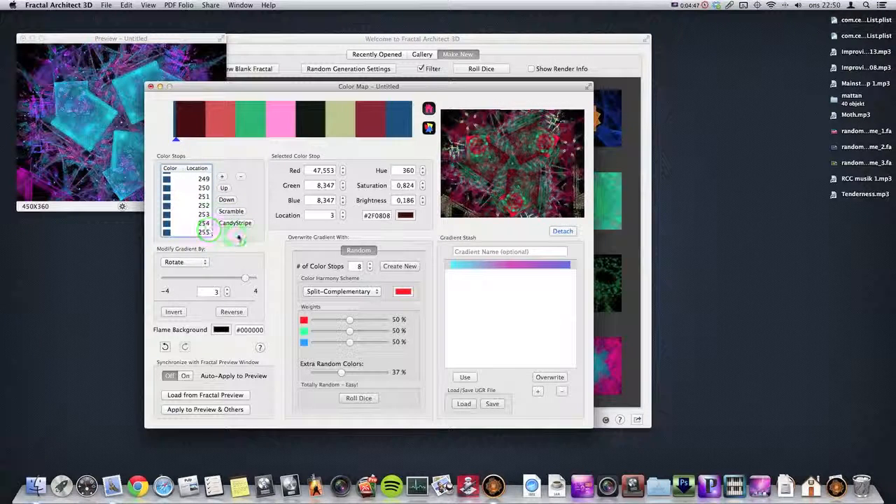
Replace the striped gradient with a new random one using 8 color stops and the Split-Complementary harmony scheme.
left_click(400, 266)
left_click(176, 209)
scroll(177, 210, "up", 2)
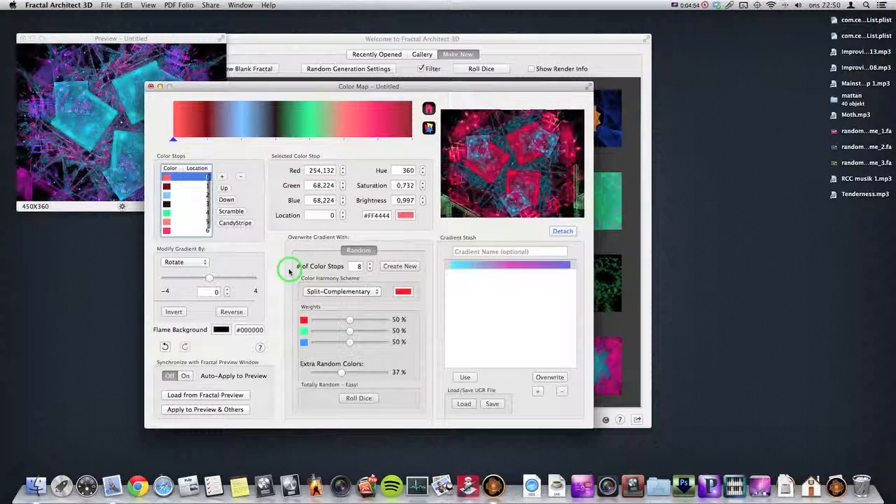
Try out rotating the new gradient's color stops by 4, 3 and -3, and return the rotation to 0.
left_click_drag(215, 279, 253, 280)
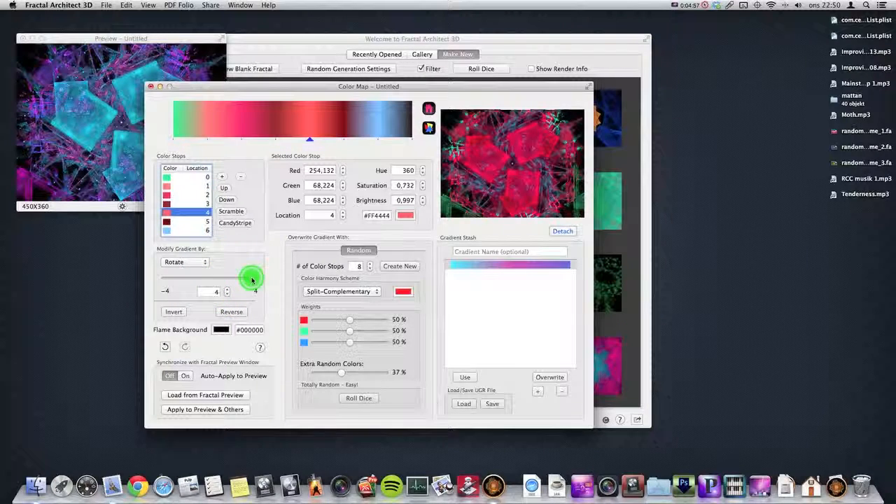
left_click_drag(252, 280, 245, 281)
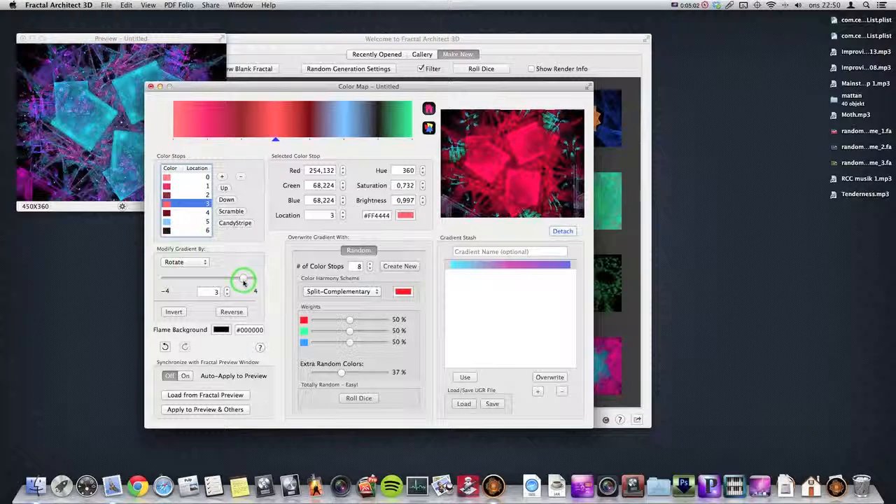
left_click(227, 295)
left_click(228, 295)
left_click(228, 295)
left_click(228, 295)
left_click(227, 295)
left_click(228, 295)
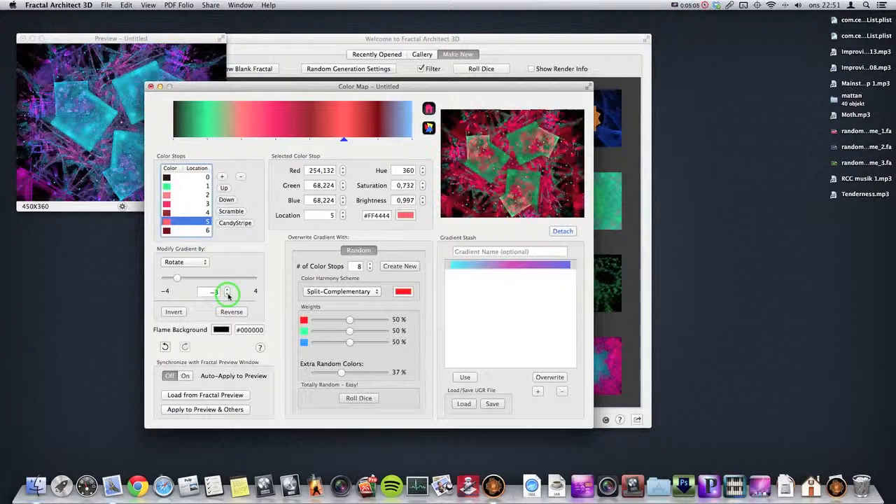
left_click(227, 289)
left_click(228, 289)
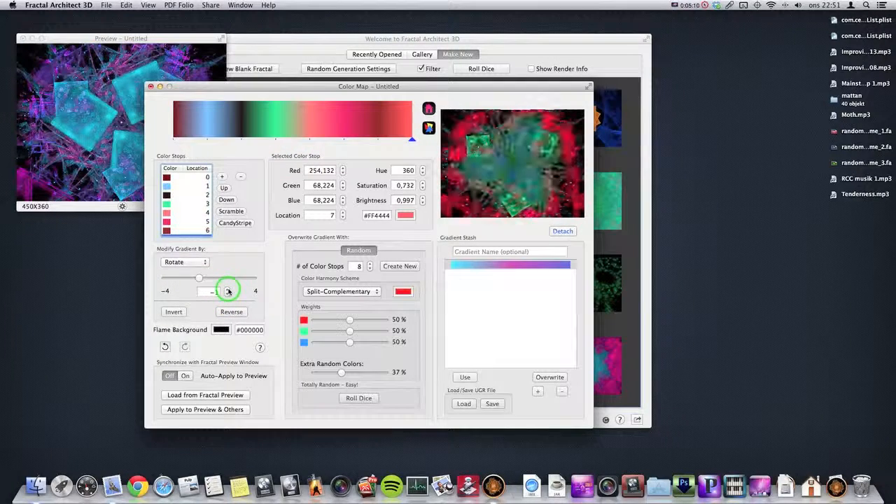
left_click(227, 289)
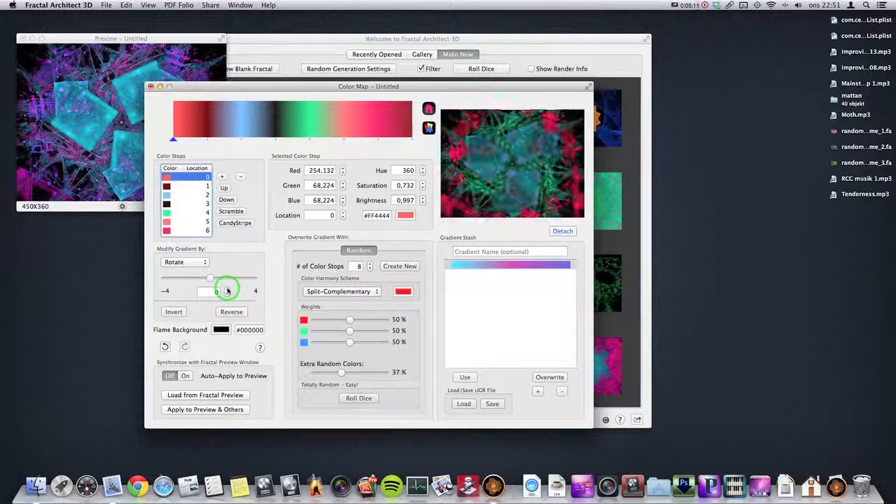
Try out the Hue modification on the gradient and return it to 0.
left_click(191, 262)
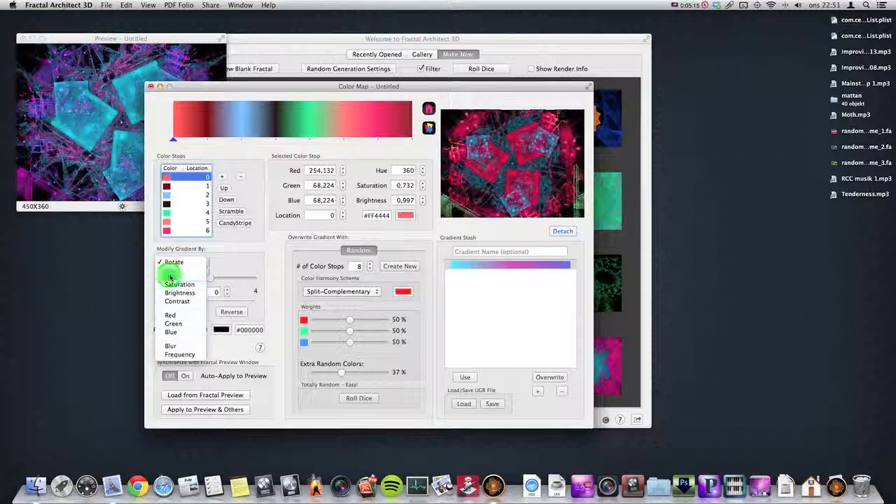
left_click(196, 276)
mouse_move(210, 277)
left_mouse_down()
mouse_move(243, 278)
mouse_move(194, 278)
mouse_move(212, 278)
left_mouse_up()
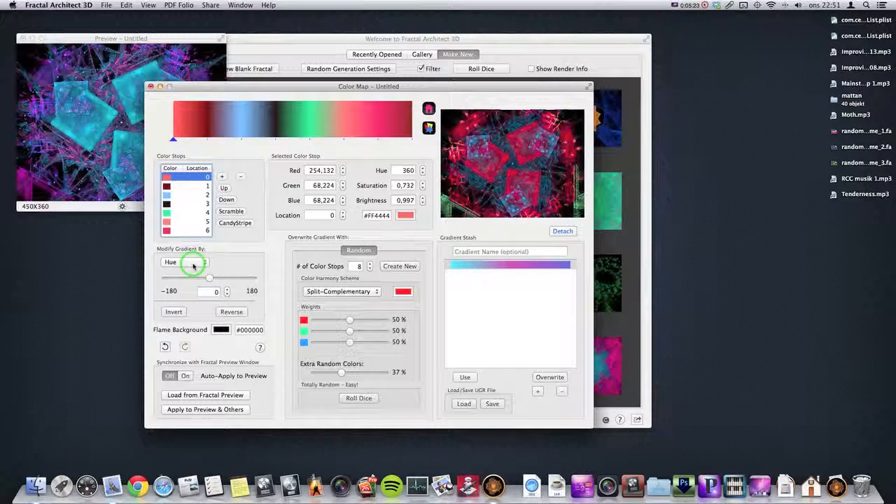
Modify the gradient by Red and set the adjustment to -8.
left_click(191, 262)
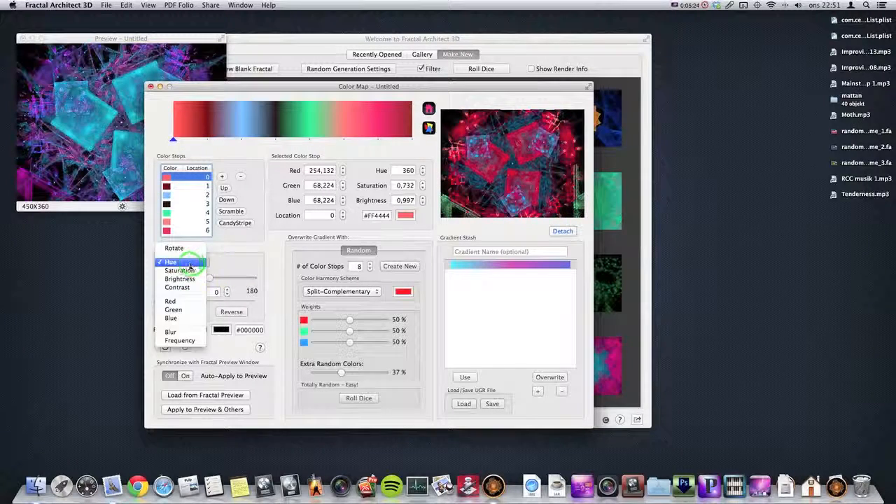
left_click(176, 301)
mouse_move(208, 279)
left_mouse_down()
mouse_move(236, 279)
mouse_move(177, 281)
mouse_move(207, 280)
left_mouse_up()
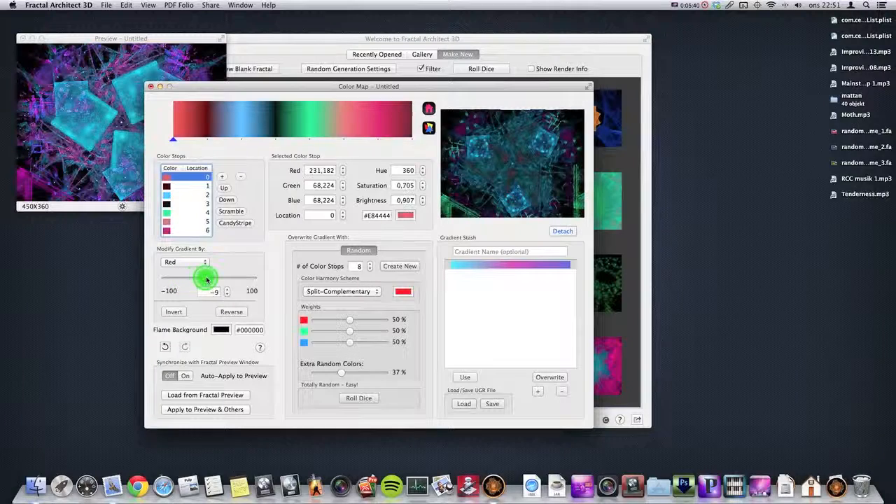
Modify the gradient by Frequency, trying 3 and returning to 1, and inspect the fractal in an enlarged Quicklook preview.
left_click(190, 262)
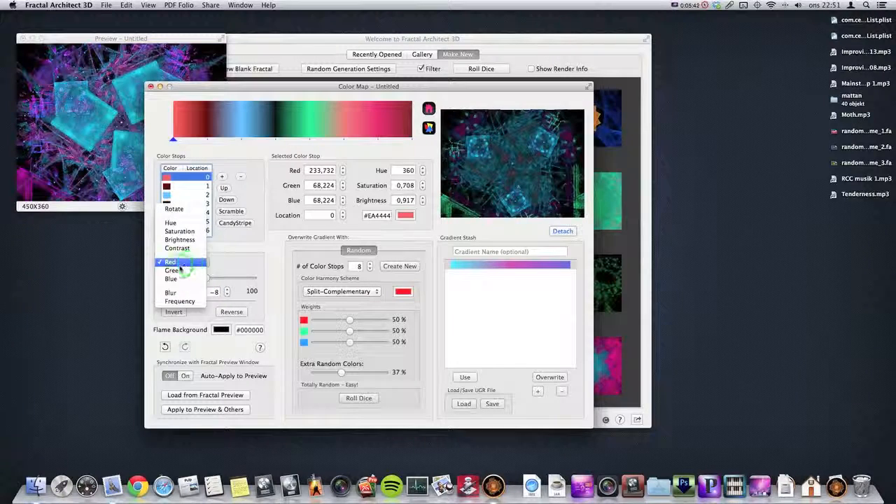
left_click(179, 301)
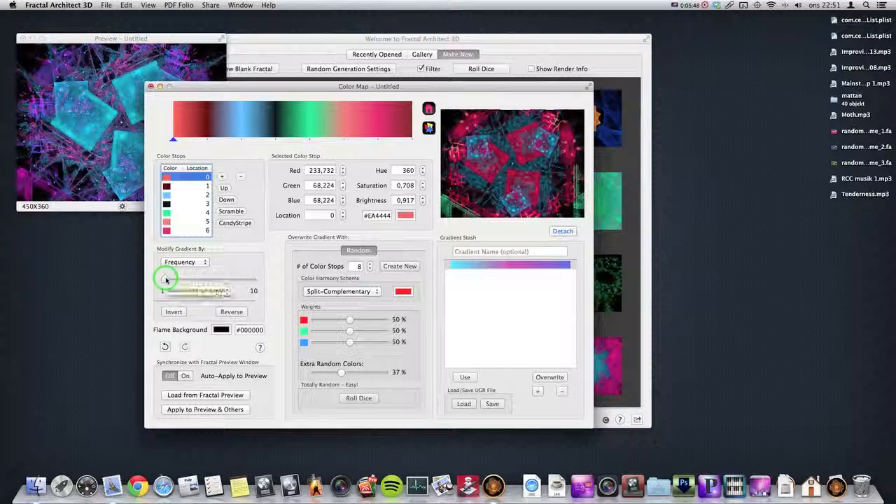
left_click_drag(165, 279, 184, 280)
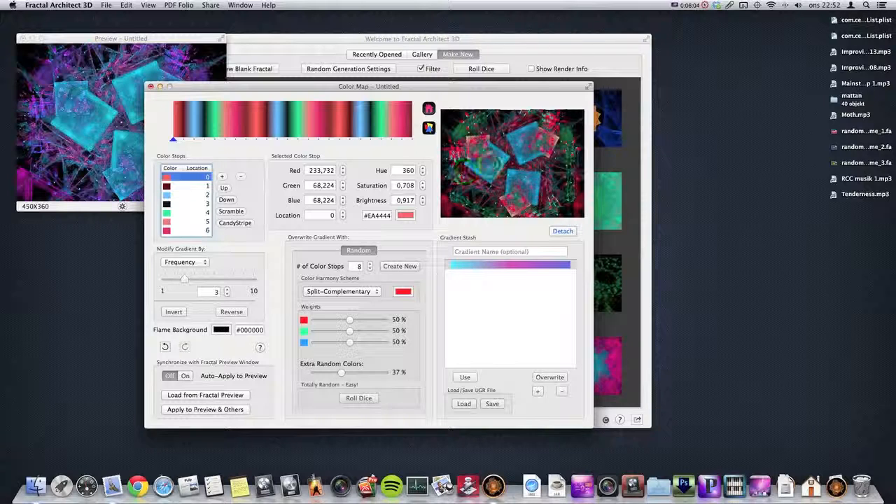
left_click_drag(195, 281, 162, 280)
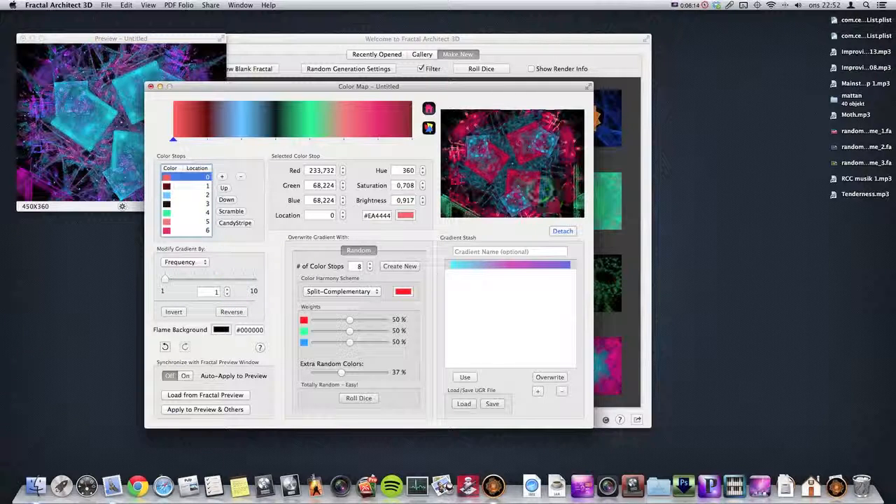
left_click(518, 163)
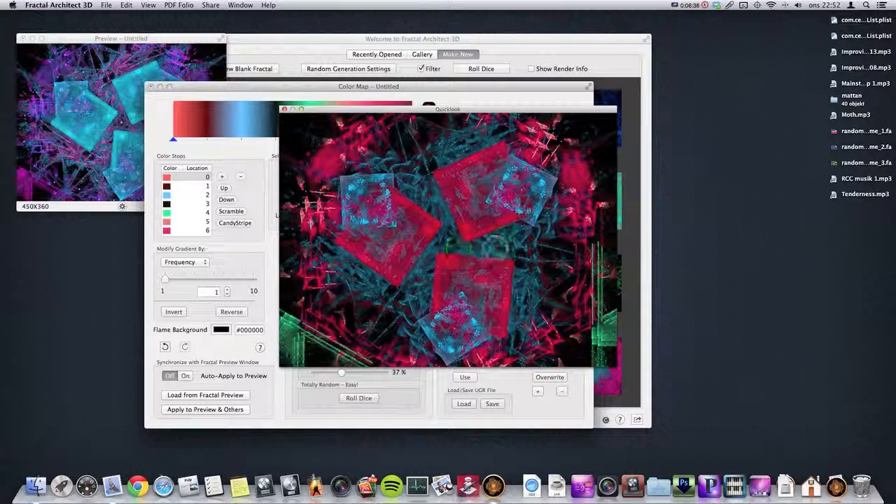
key("space")
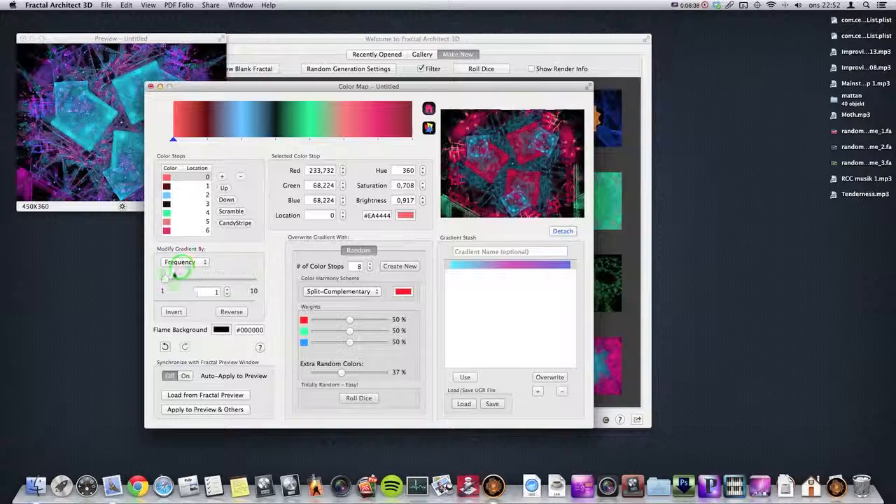
Compare gradient frequencies of 3, 7, 8, 5 and 2 on the fractal, using the enlarged preview.
left_click_drag(167, 278, 180, 280)
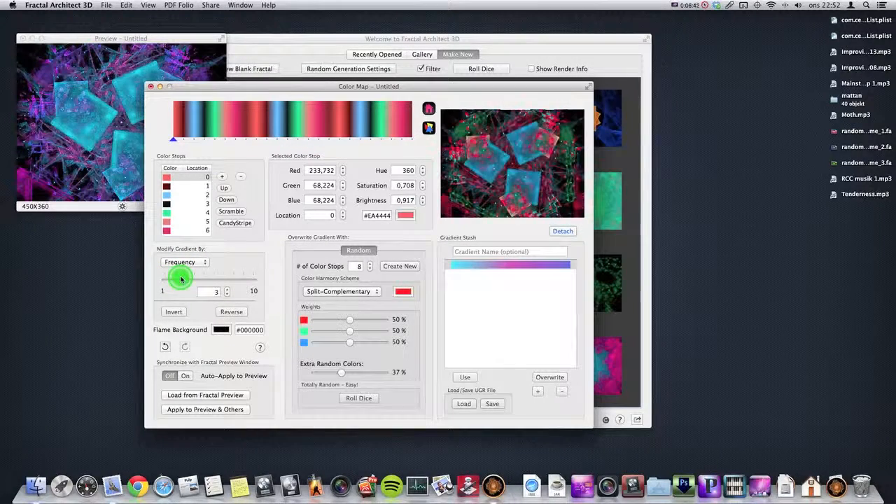
left_click(528, 180)
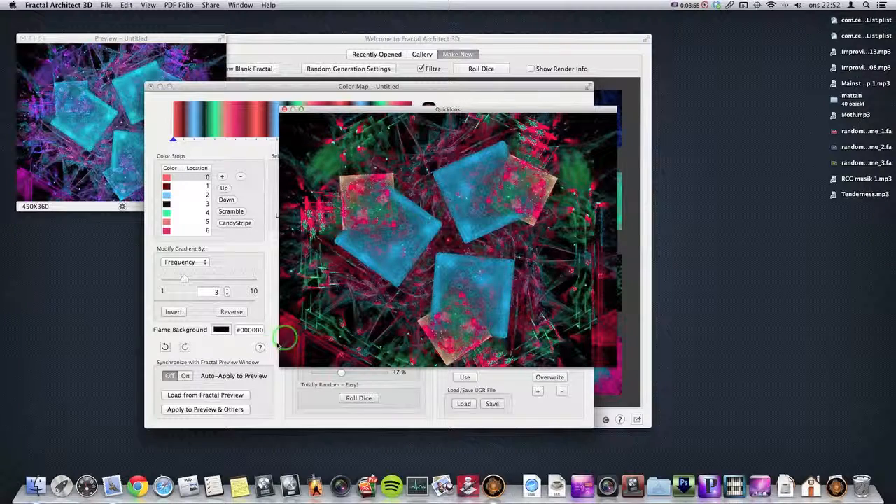
left_click_drag(186, 278, 221, 278)
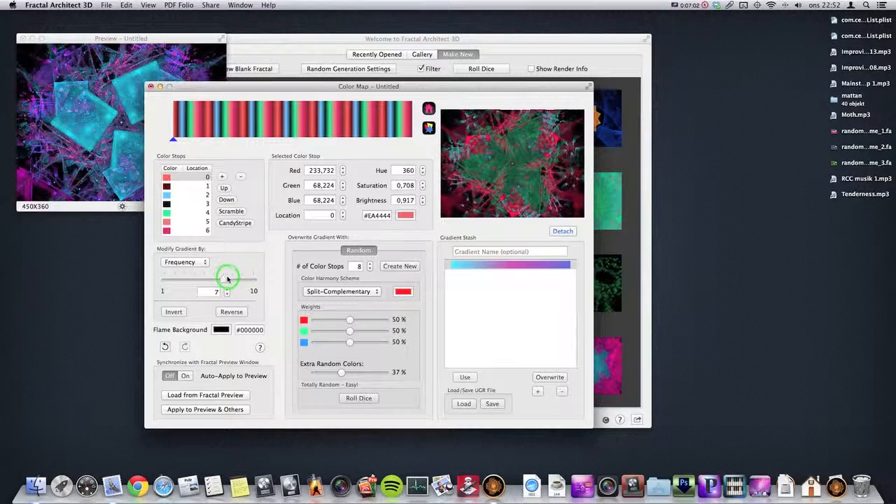
left_click_drag(224, 281, 239, 280)
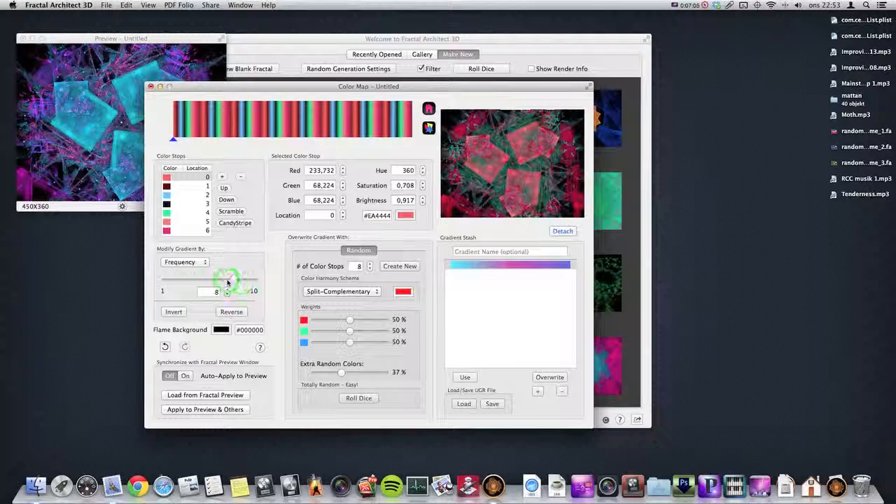
left_click_drag(231, 281, 203, 282)
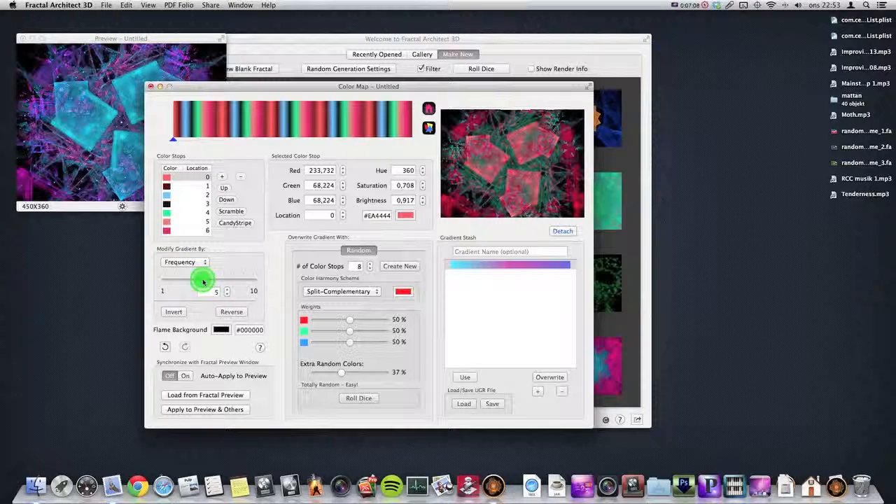
left_click_drag(203, 281, 175, 280)
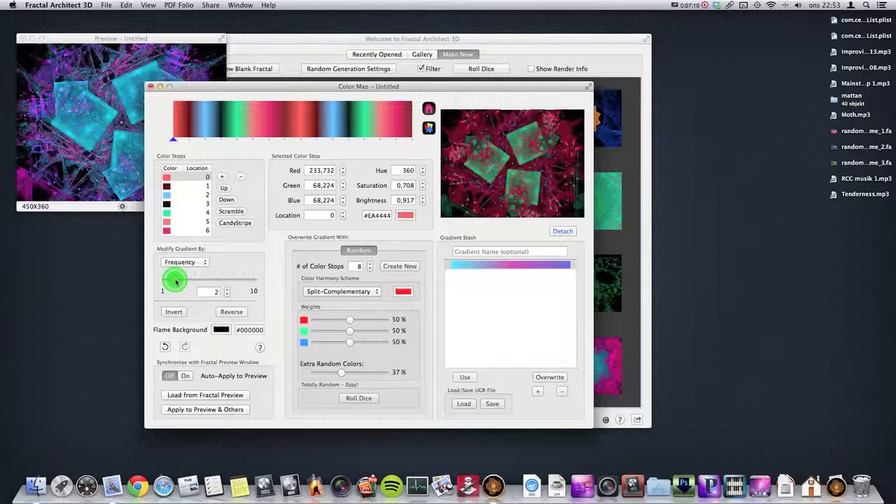
left_click(548, 181)
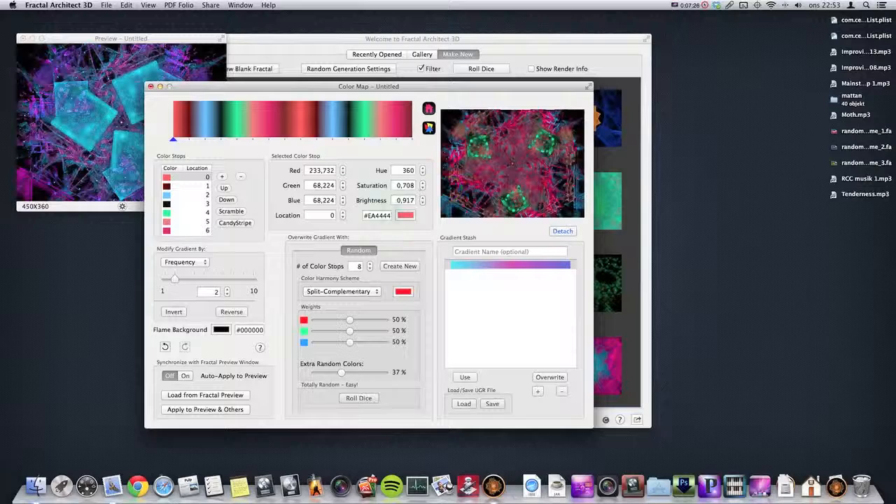
Set the gradient's frequency to 3.
mouse_move(174, 281)
left_mouse_down()
mouse_move(160, 282)
mouse_move(183, 281)
left_mouse_up()
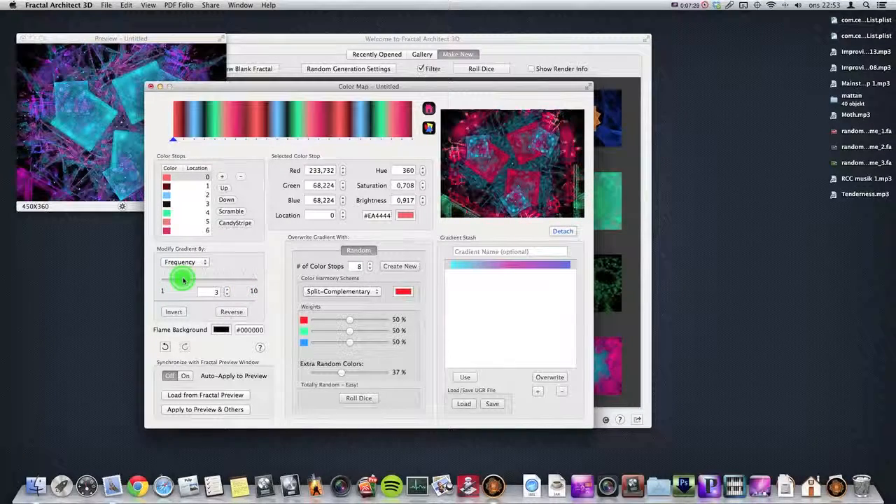
left_click_drag(184, 281, 188, 281)
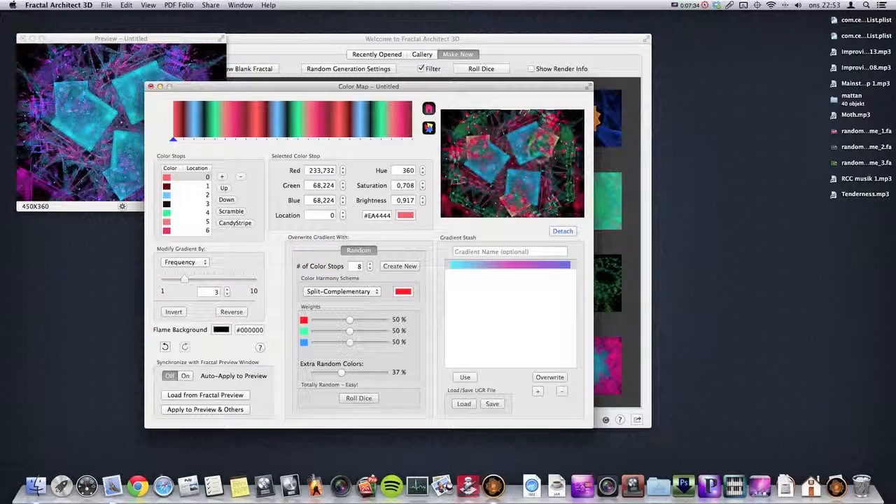
Modify the gradient by Rotate with an amount of -5 and switch the modification type back to Frequency.
left_click(185, 262)
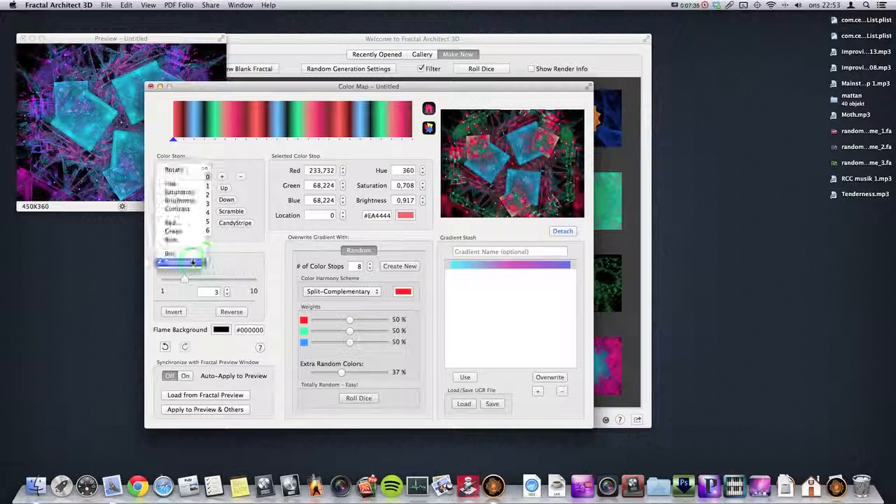
left_click(173, 170)
mouse_move(210, 278)
left_mouse_down()
mouse_move(235, 278)
mouse_move(193, 280)
left_mouse_up()
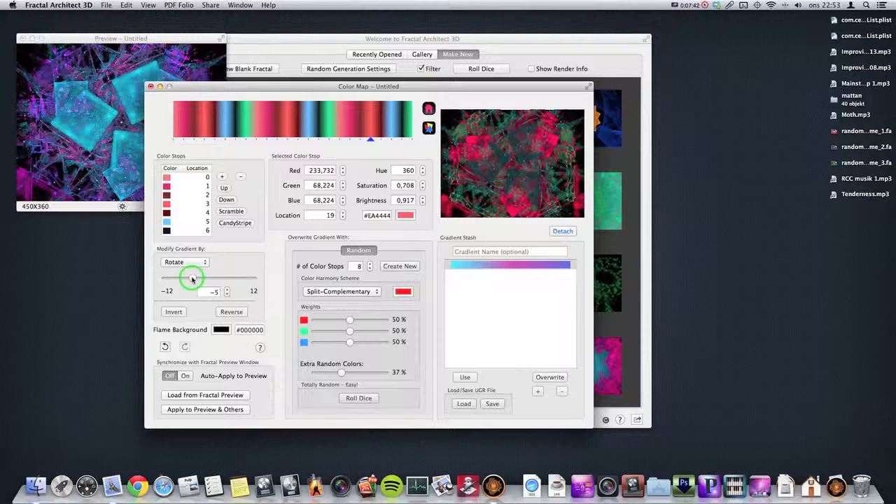
left_click(185, 267)
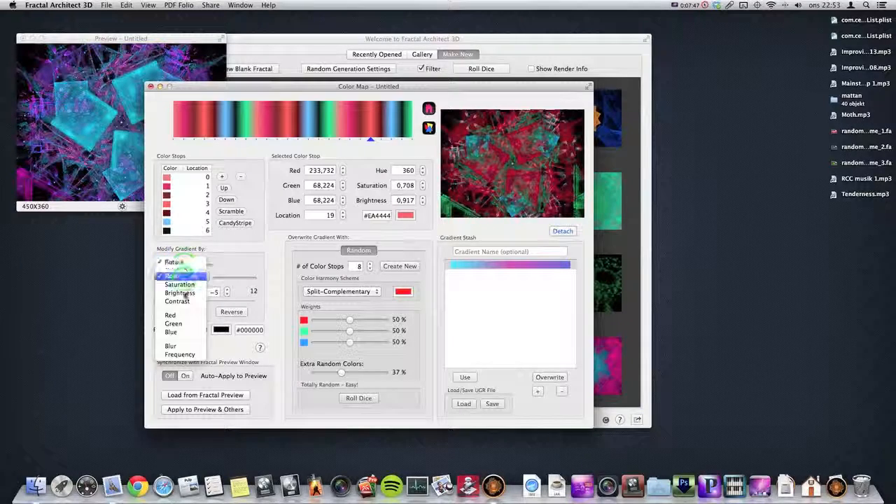
left_click(175, 350)
left_click(295, 267)
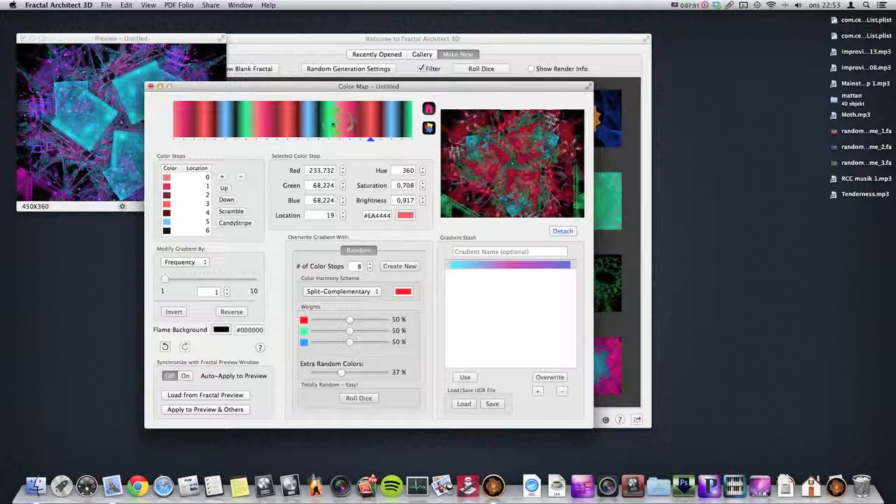
left_click(169, 275)
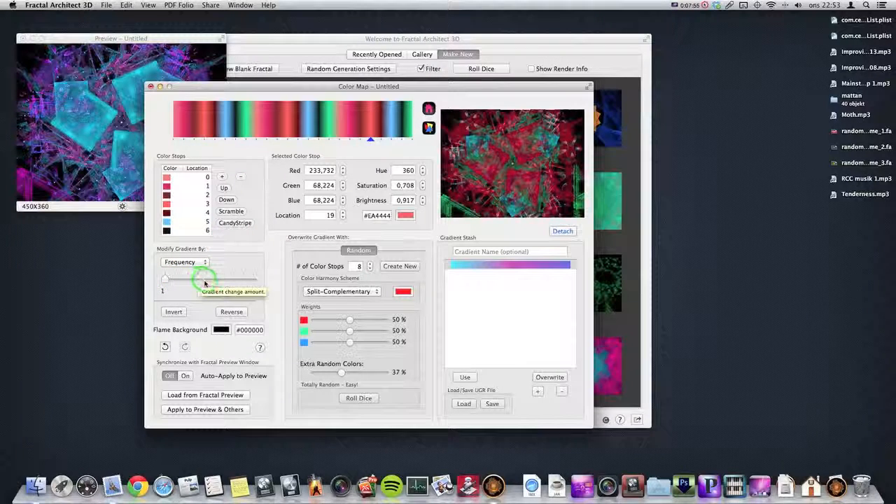
left_click(189, 262)
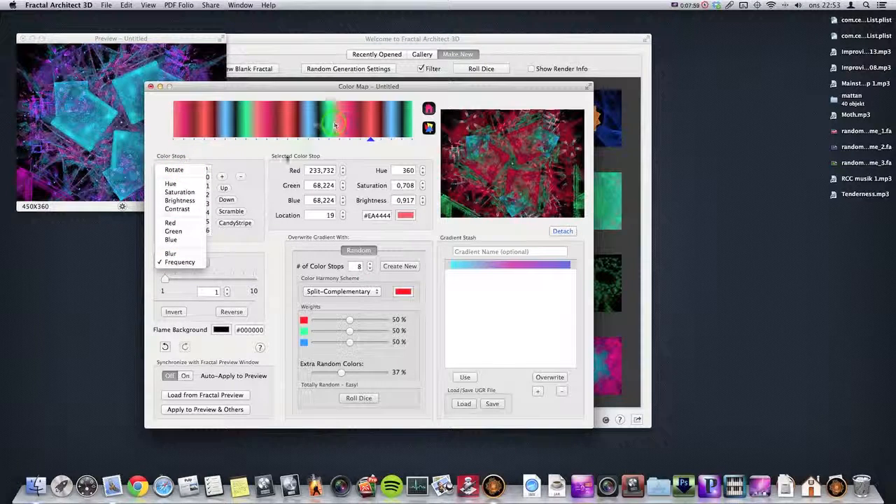
left_click(232, 244)
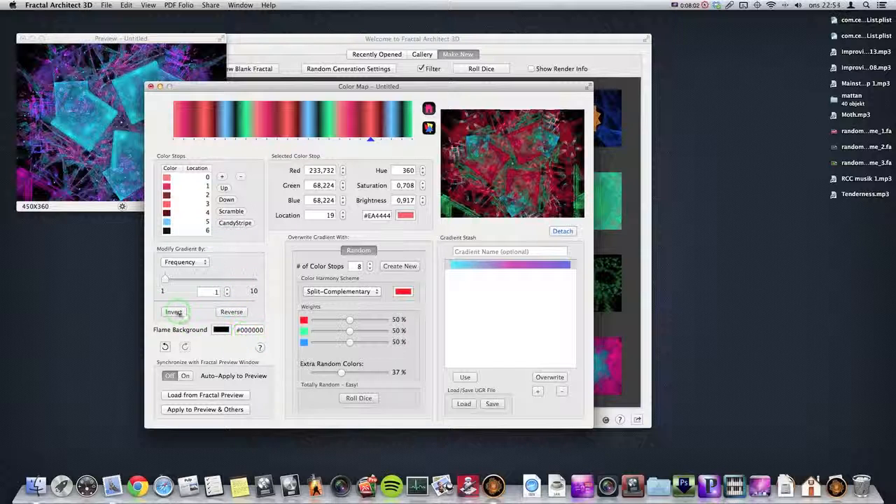
Try Invert and Reverse separately on the gradient, restoring the original colors and order after each.
left_click(238, 315)
left_click(174, 312)
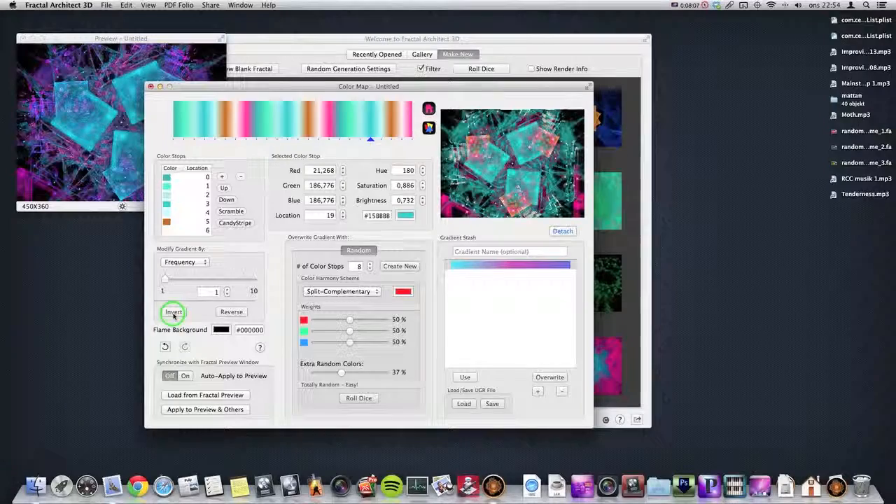
left_click(173, 313)
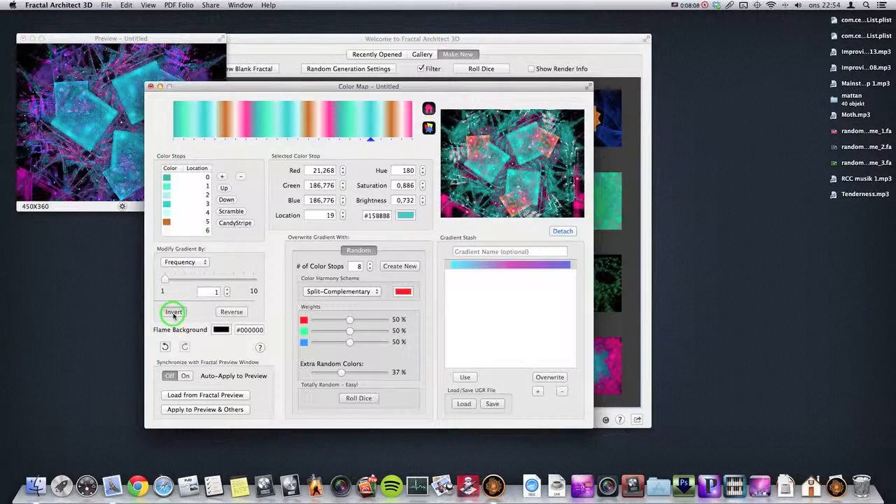
left_click(231, 313)
left_click(231, 313)
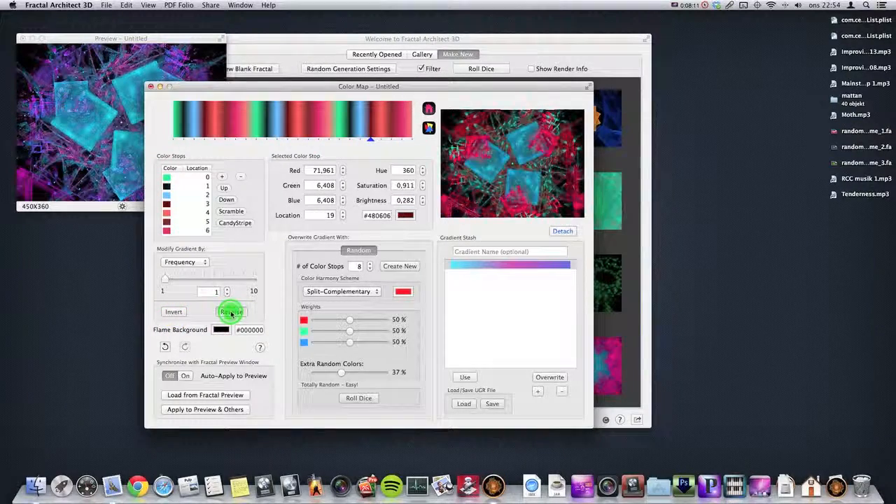
left_click(231, 312)
left_click(231, 313)
Try Invert and Reverse together on the gradient and toggle both off again to compare the fractal's colors.
left_click(174, 312)
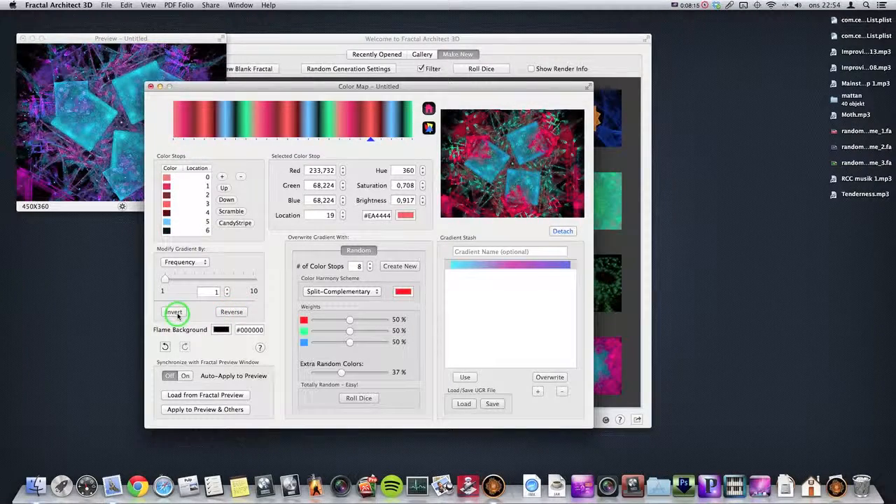
left_click(231, 312)
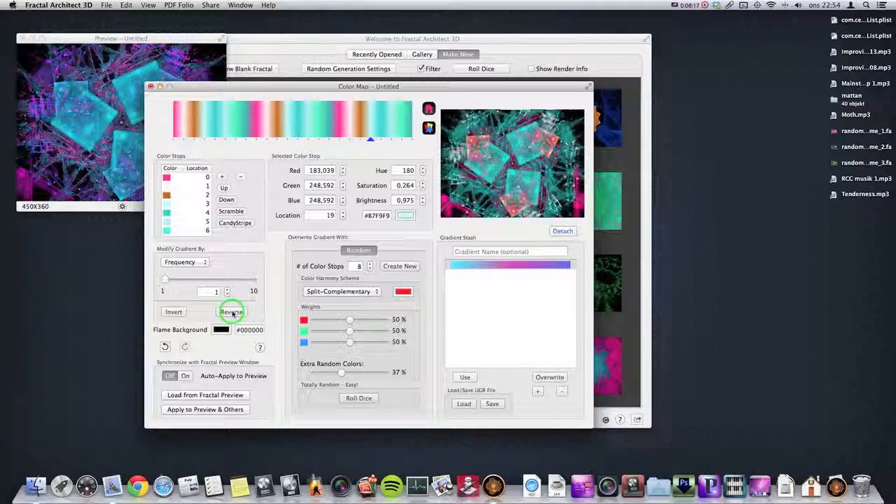
left_click(174, 313)
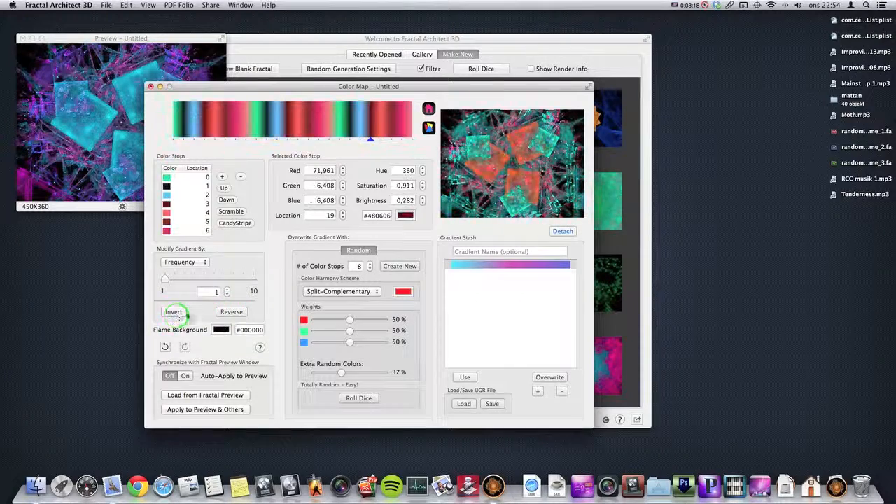
left_click(232, 313)
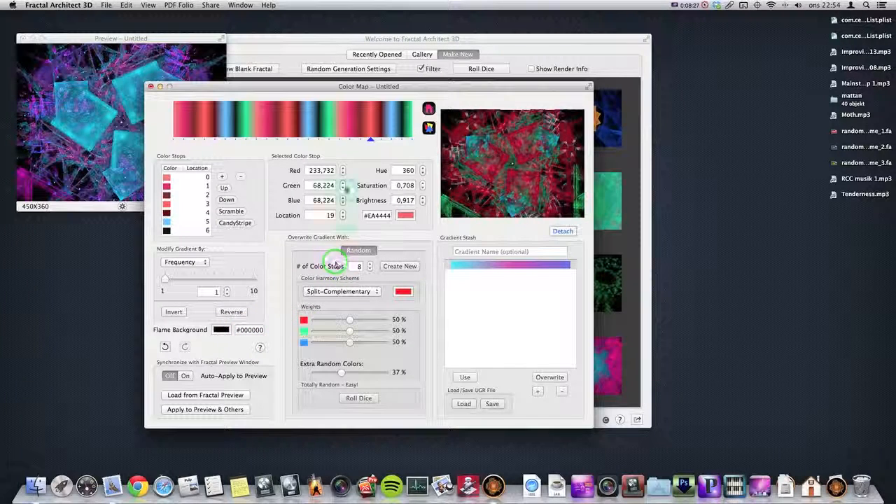
Raise the Red value of the color stop at location 19 to 255, lower it to 213, and find that stop in the list.
left_click(344, 169)
left_click(344, 168)
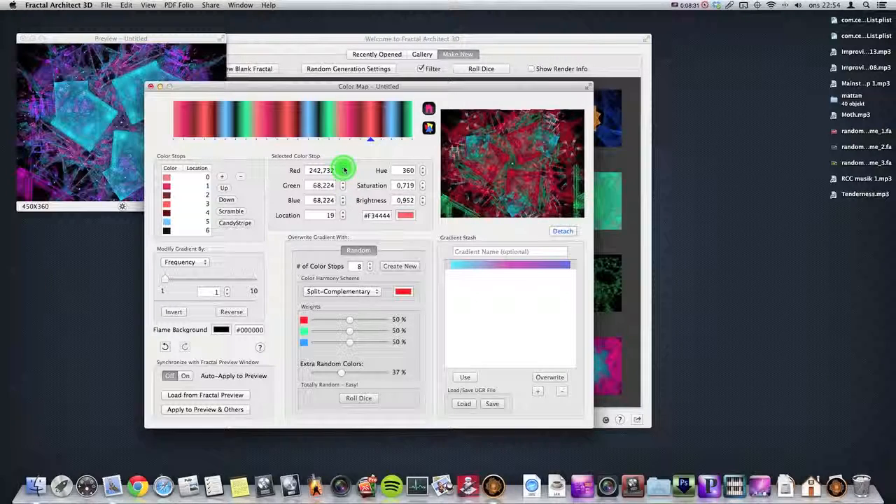
left_click(344, 169)
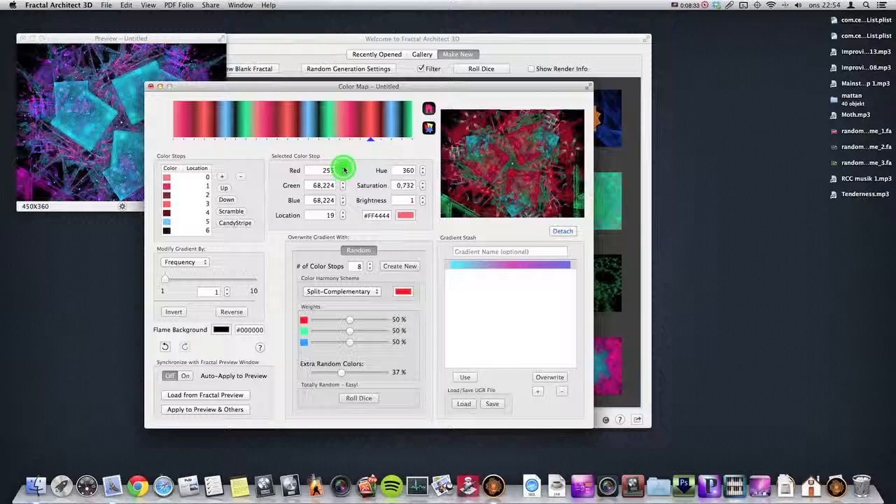
left_click(344, 175)
left_click(344, 174)
left_click(344, 174)
left_click(344, 174)
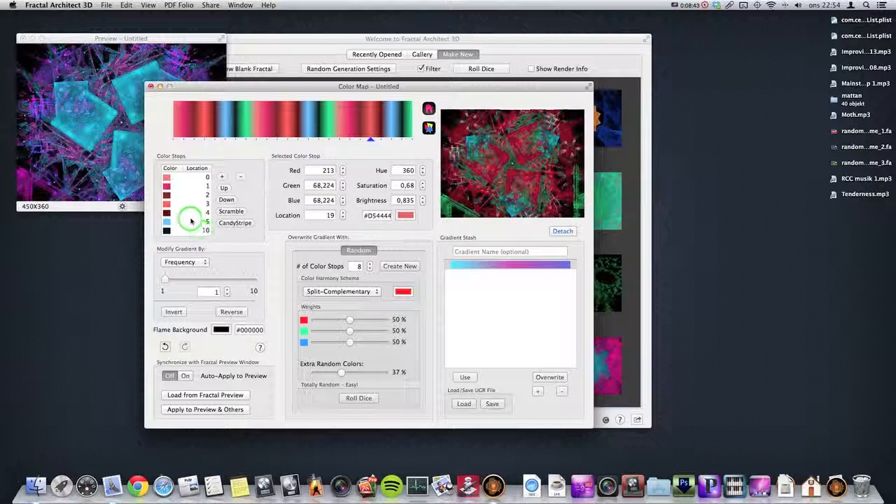
scroll(192, 221, "down", 10)
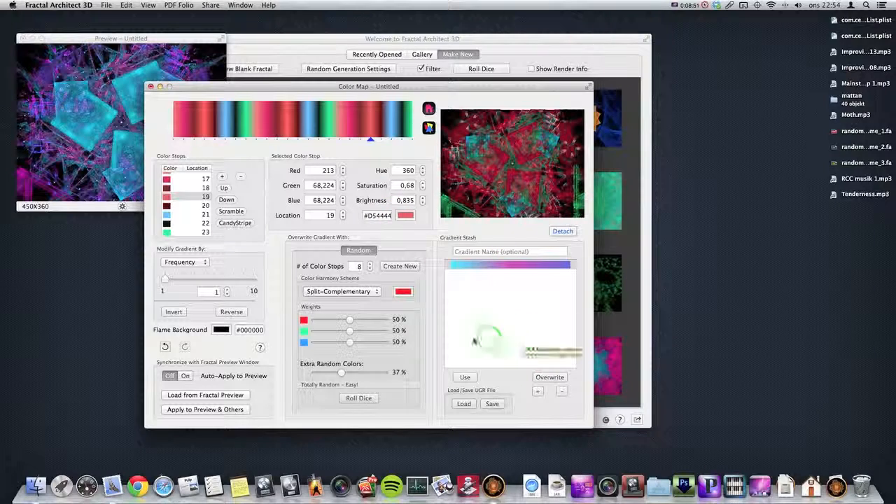
Create a new random gradient with 8 color stops and set its frequency to 4.
left_click(408, 269)
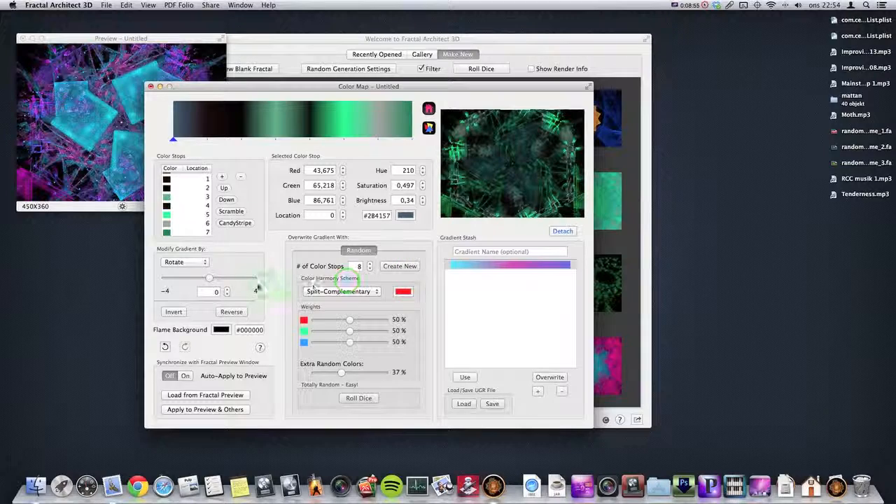
left_click(187, 261)
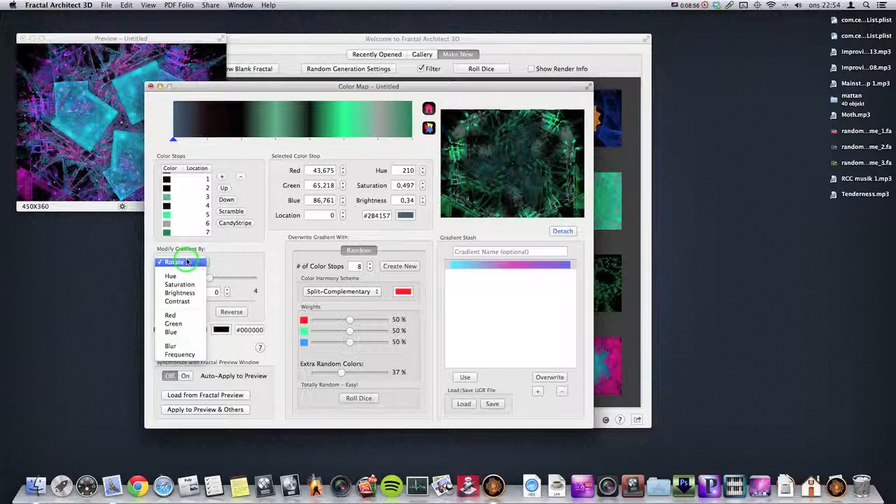
left_click(179, 354)
left_click_drag(165, 283, 195, 281)
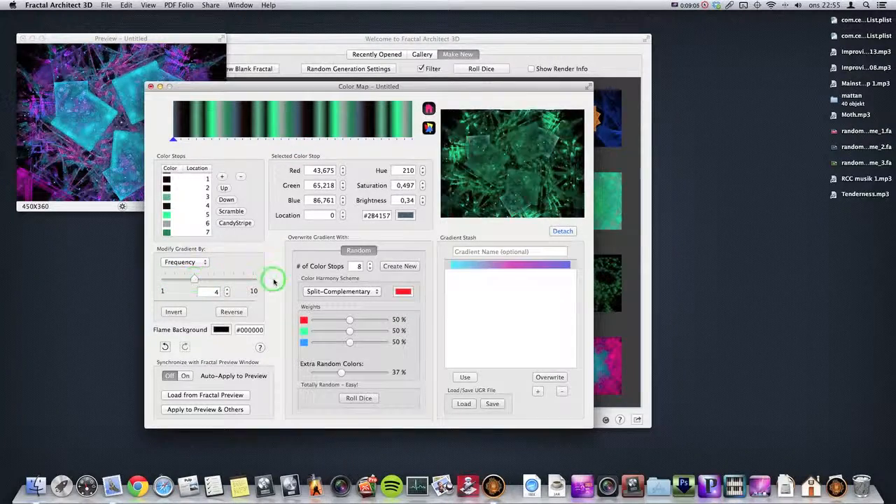
Add the striped green gradient to the Gradient Stash, and apply the stashed cyan-magenta gradient and the green one in turn.
left_click(180, 261)
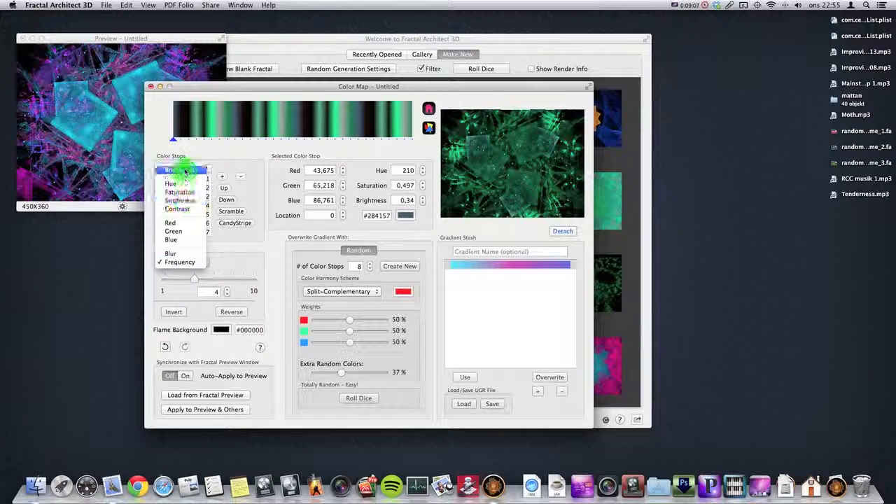
left_click(171, 170)
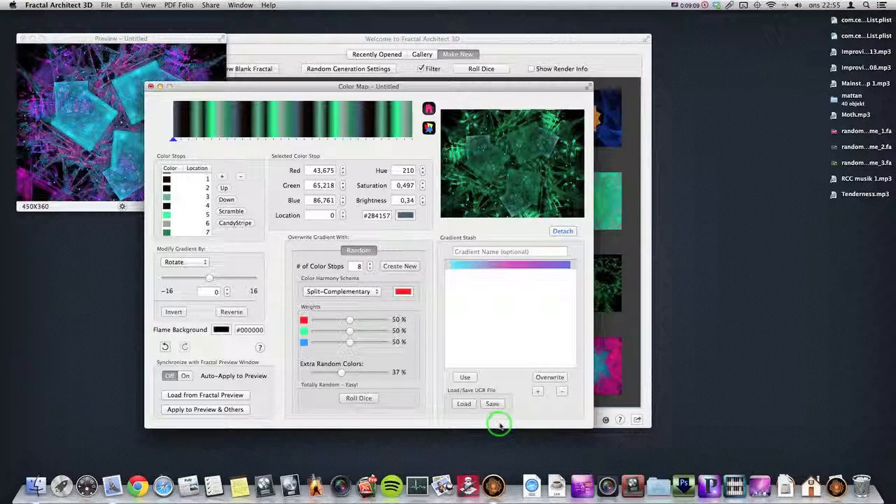
left_click(537, 392)
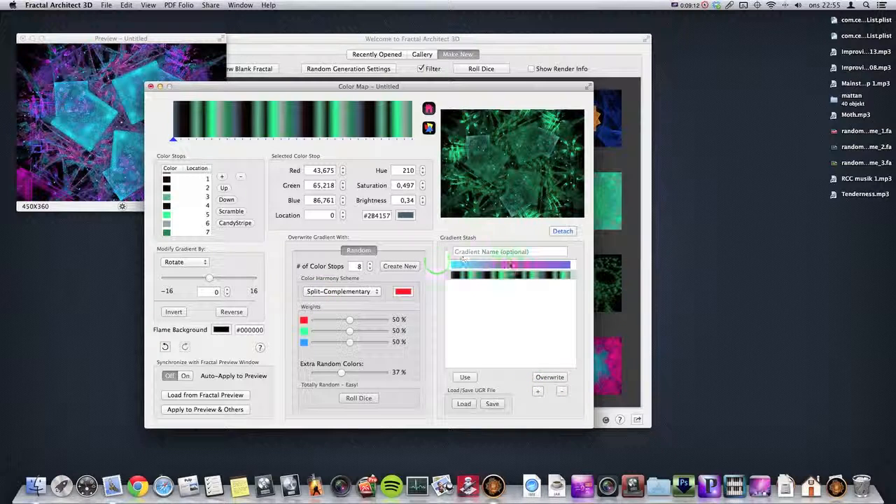
double_click(511, 265)
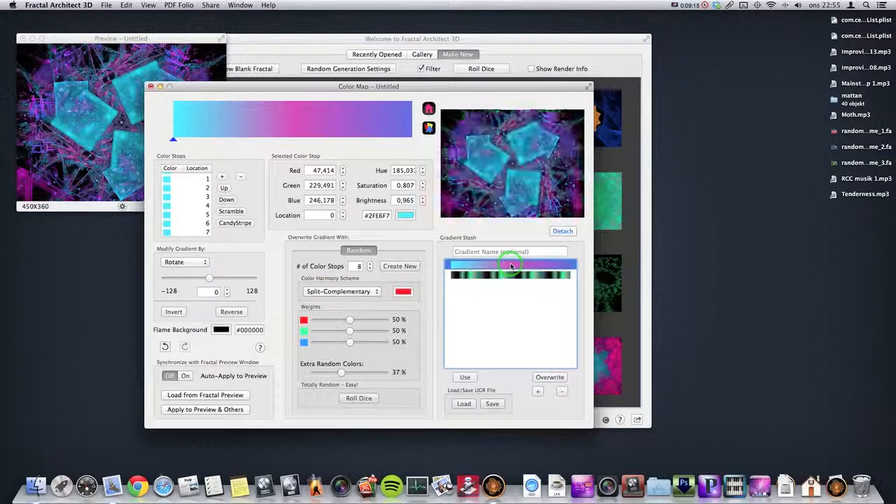
double_click(530, 277)
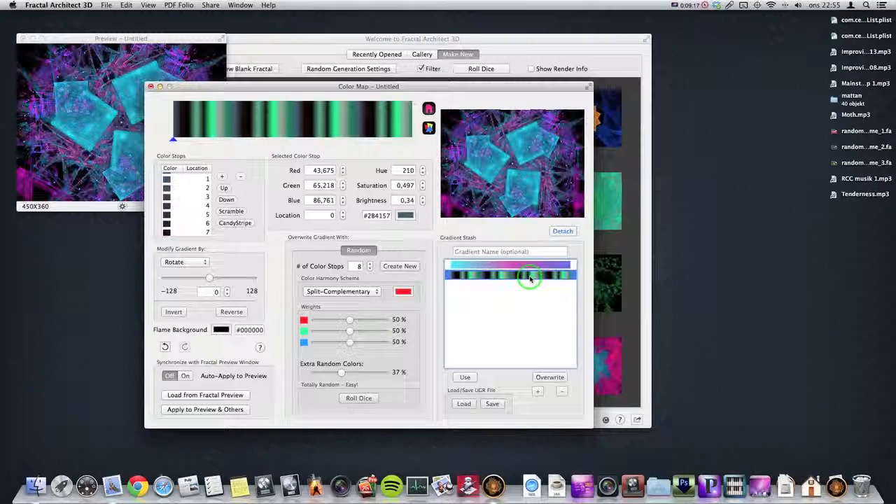
left_click(464, 404)
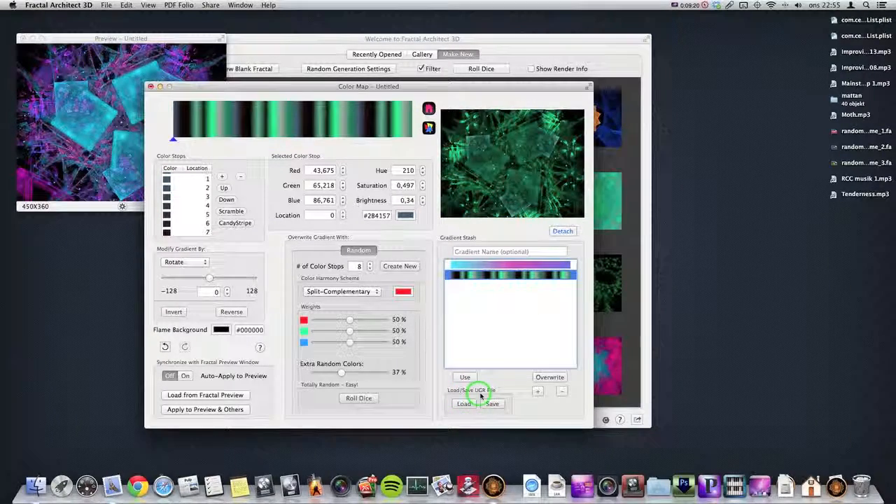
left_click(493, 404)
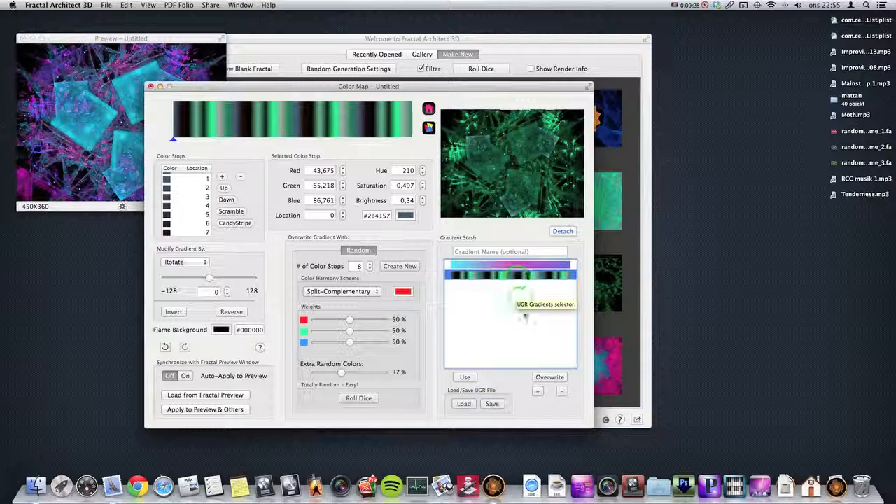
left_click(515, 264)
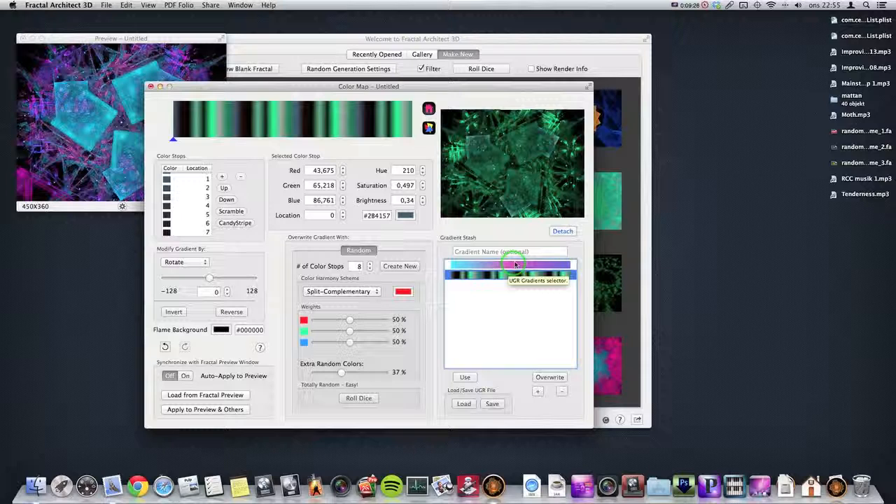
left_click(523, 302)
left_click(515, 325)
left_click(517, 285)
left_click(521, 316)
left_click(523, 338)
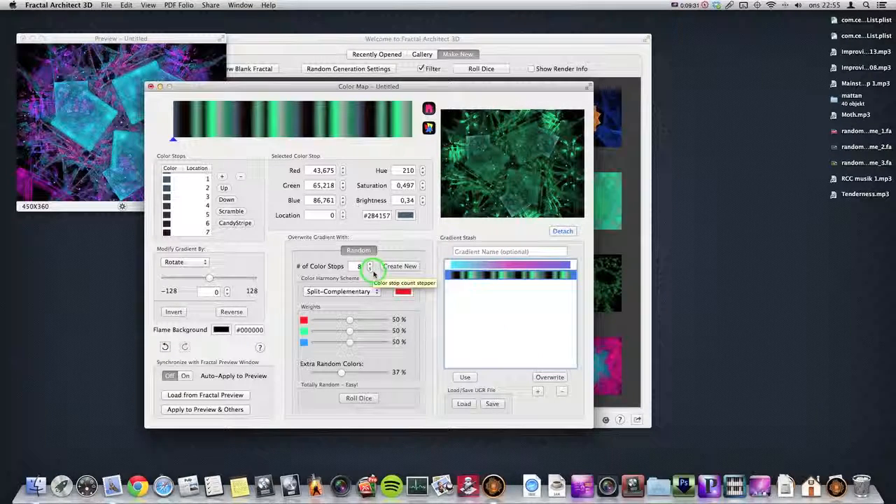
Create another random gradient with 8 color stops and add it to the Gradient Stash.
left_click(403, 267)
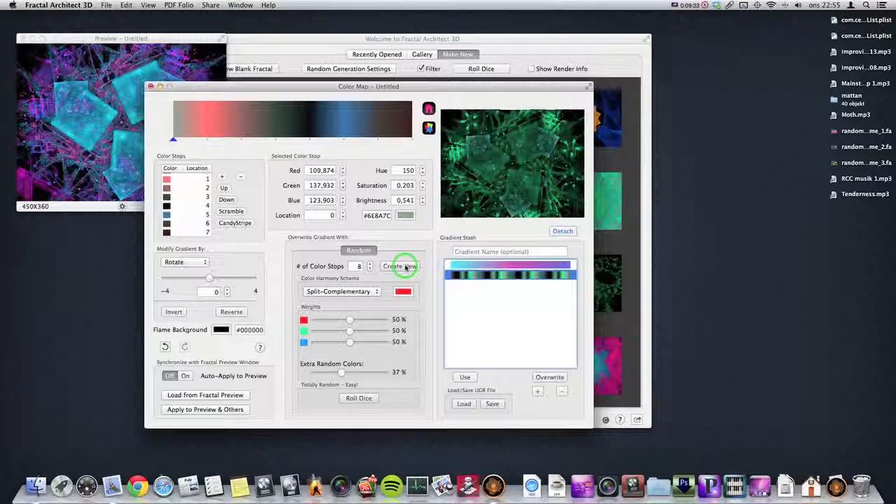
left_click(553, 395)
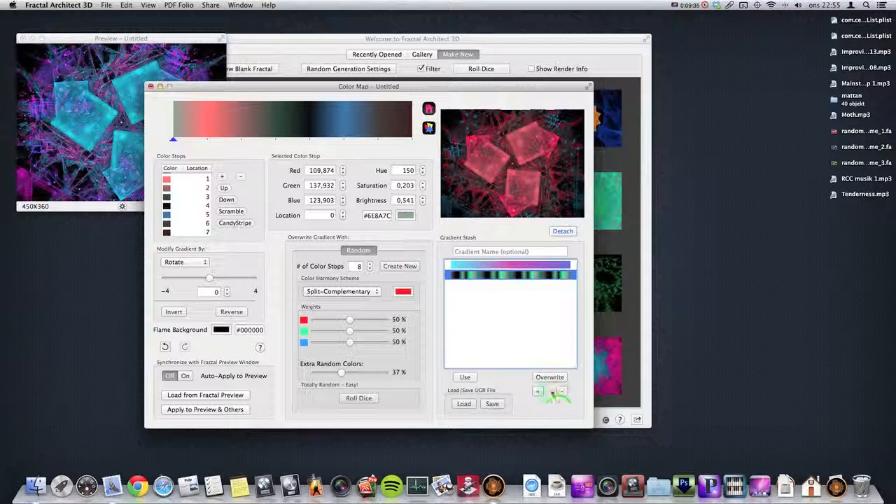
left_click(372, 184)
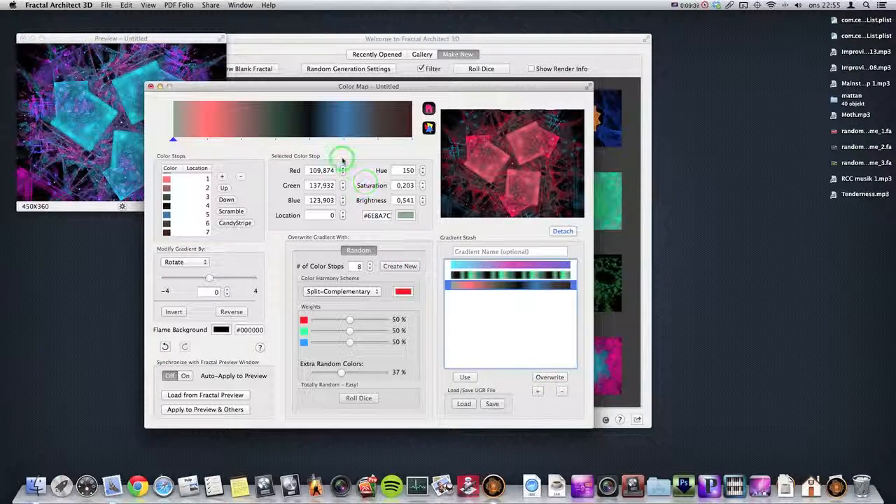
Generate two more random gradients with 8 color stops, replacing the current gradient each time.
left_click(395, 267)
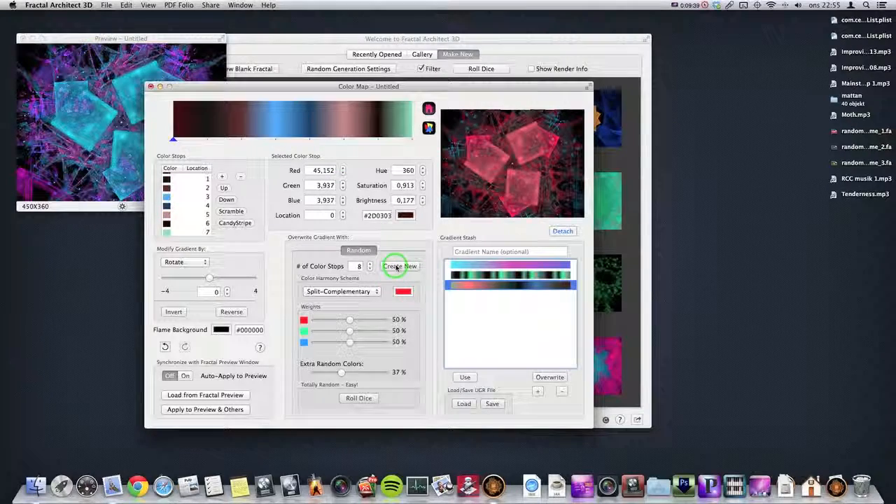
left_click(396, 267)
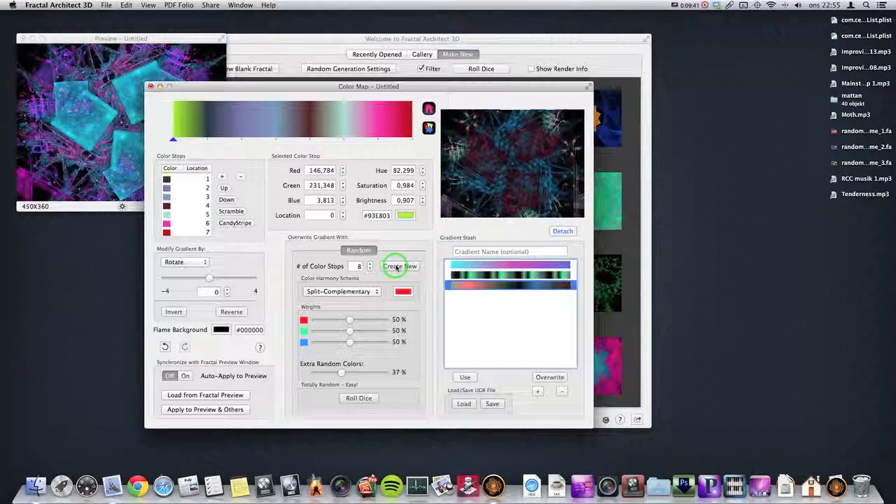
Create another random gradient with 8 color stops, rotated by 4, and add it to the Gradient Stash.
left_click(396, 267)
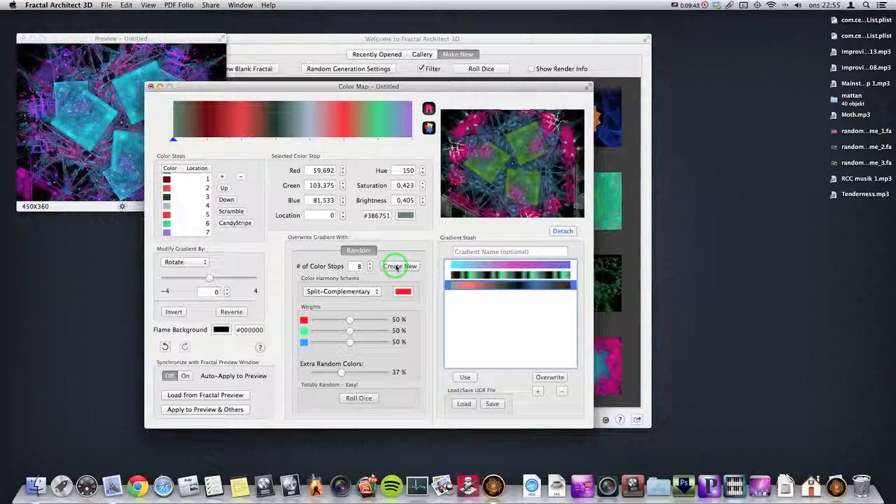
left_click(536, 391)
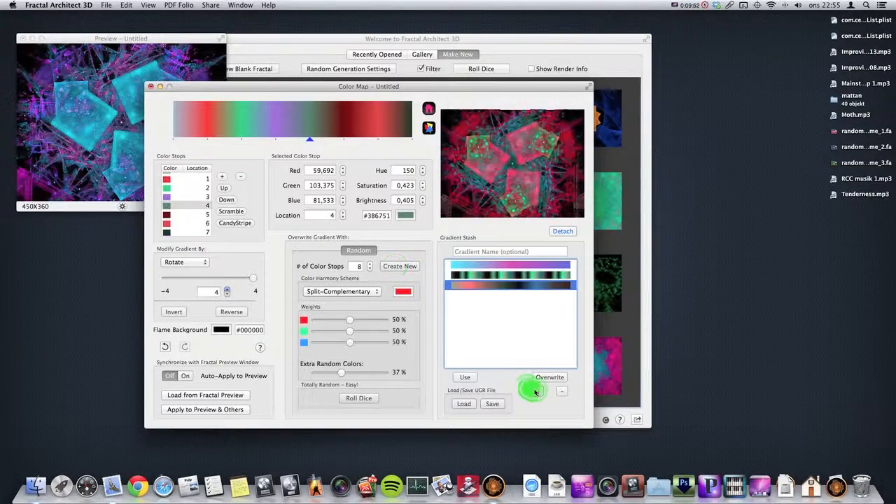
left_click(541, 392)
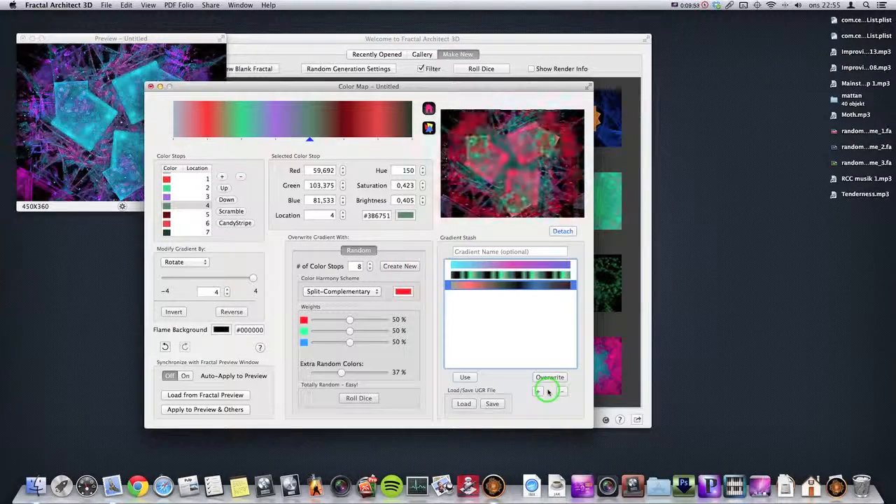
left_click(538, 392)
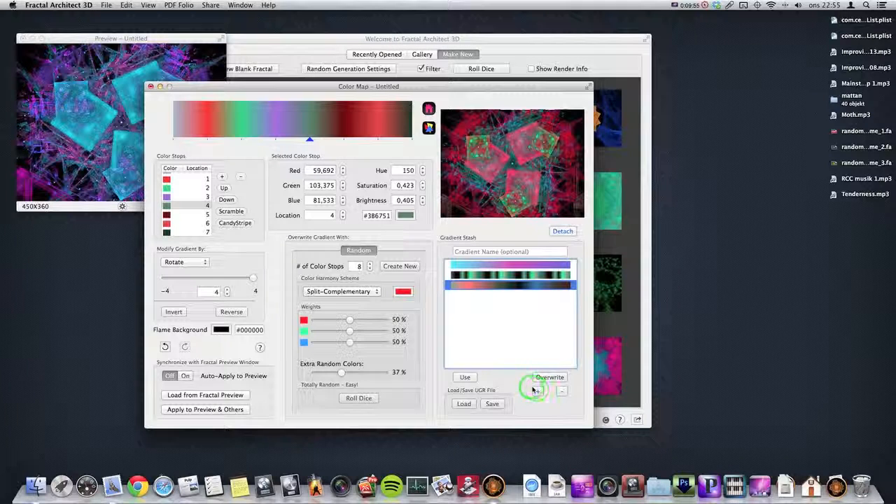
left_click(539, 392)
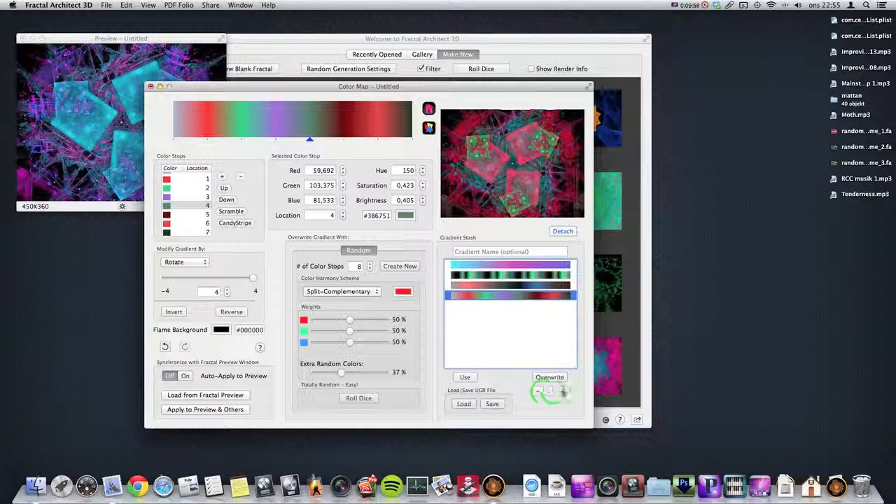
left_click(493, 405)
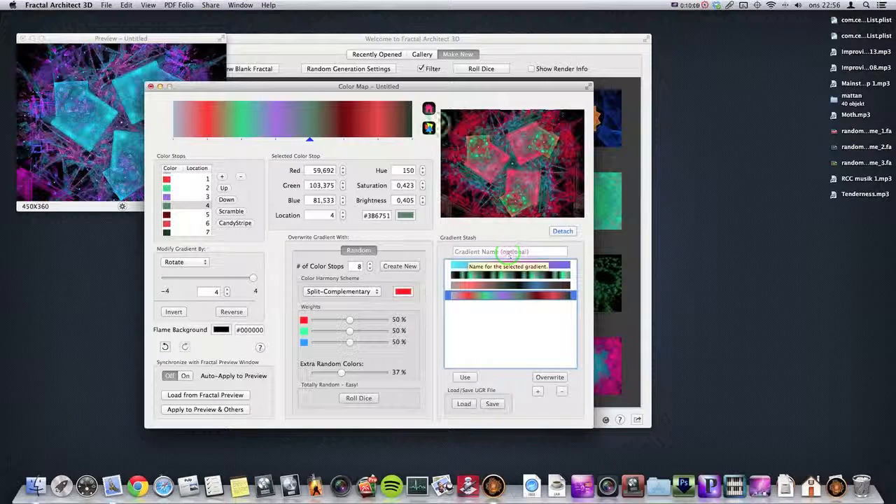
Load the stashed striped green gradient and arrange the Color Map and Welcome windows side by side so the fractal thumbnails are accessible.
left_click_drag(451, 87, 338, 39)
left_click(400, 229)
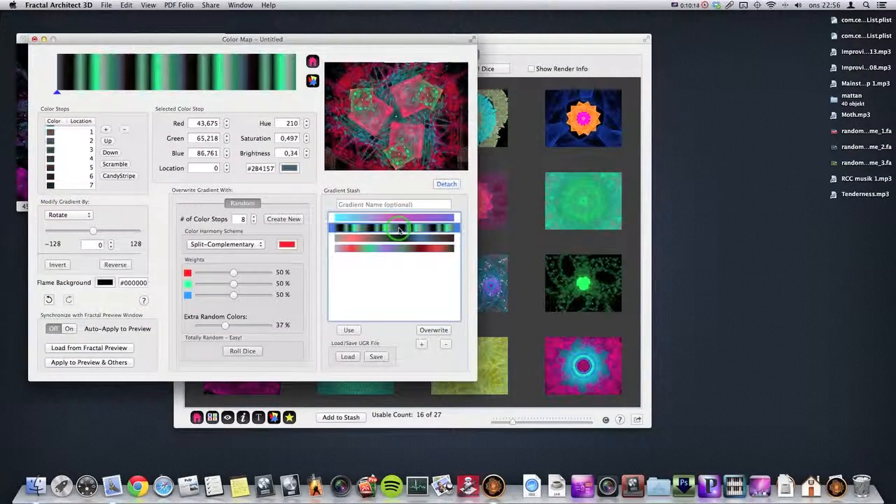
left_click_drag(496, 35, 739, 28)
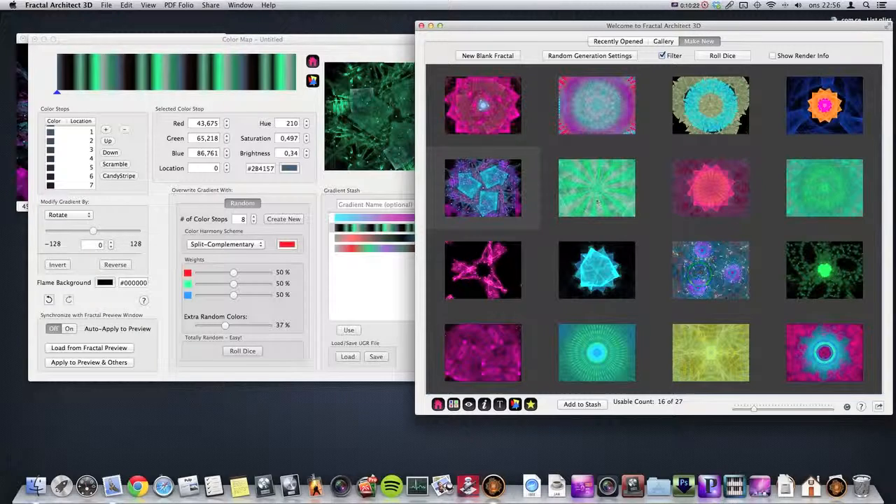
Apply the striped green gradient to the last fractal thumbnail in the grid and to the orange star fractal in the first row.
left_click(173, 73)
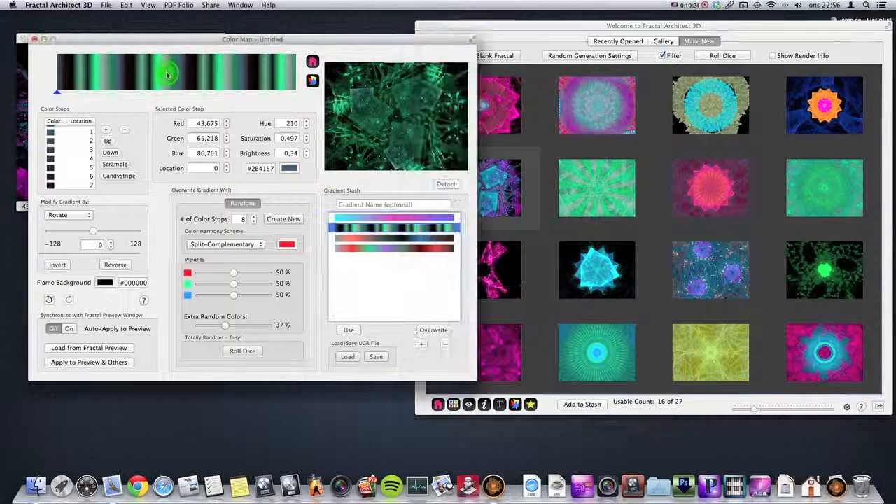
left_click(181, 75)
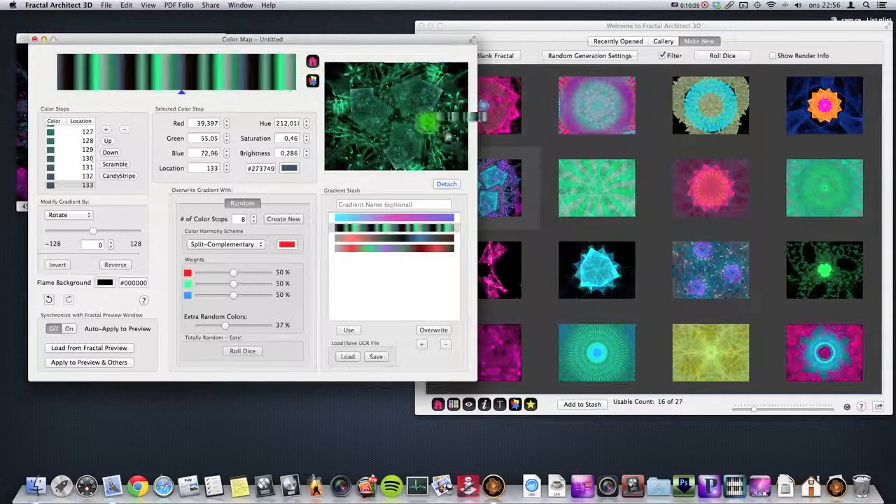
left_click_drag(872, 381, 812, 353)
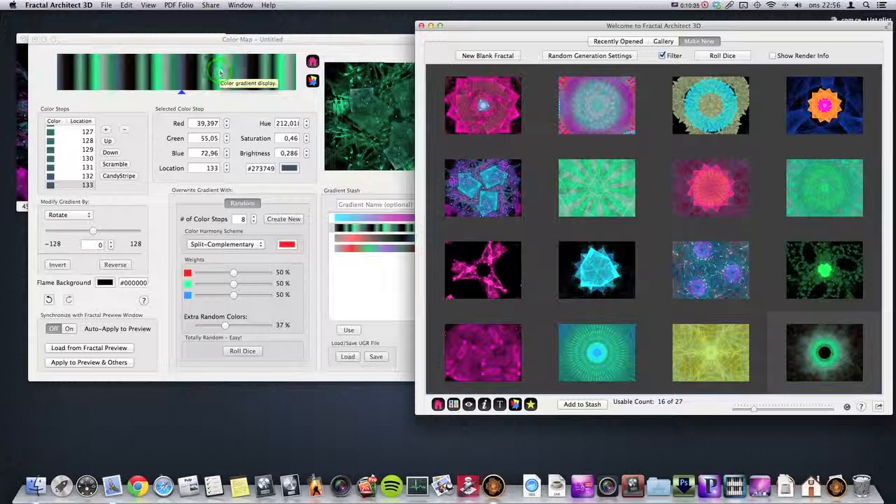
left_click_drag(186, 75, 837, 106)
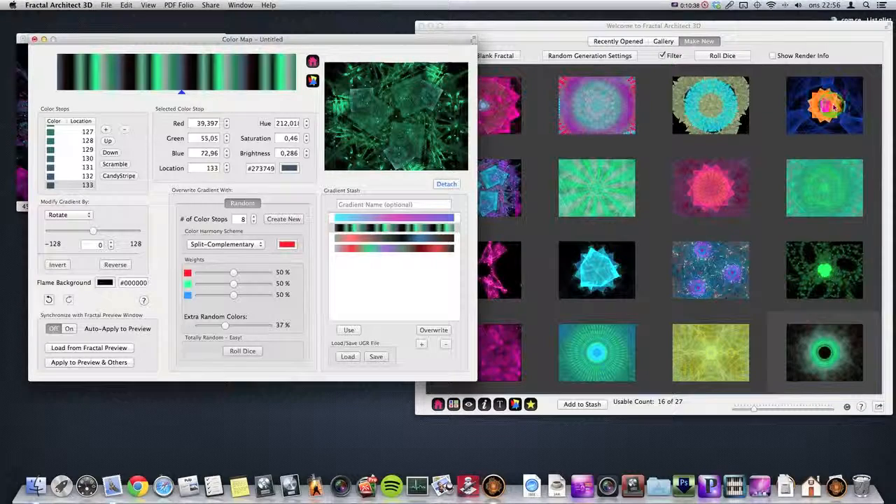
left_click(187, 82)
left_click_drag(188, 82, 828, 106)
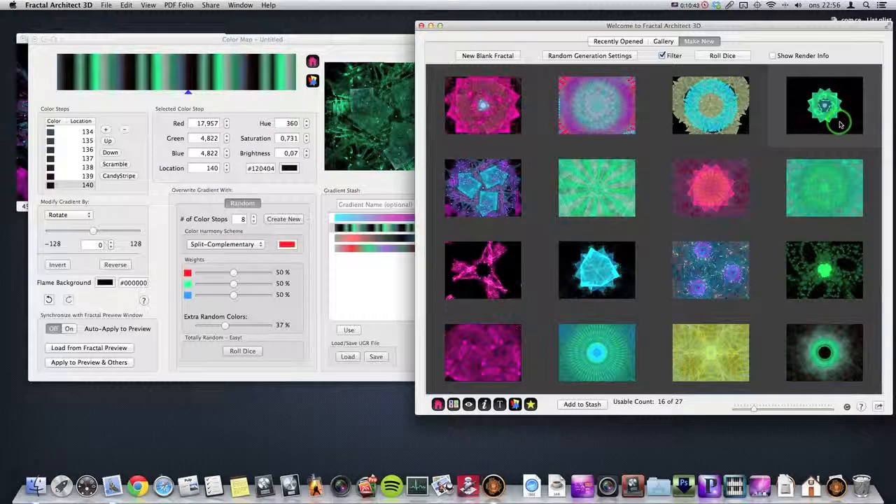
Generate a new set of random fractals and apply the striped green gradient to the second thumbnail in the third row.
left_click(712, 56)
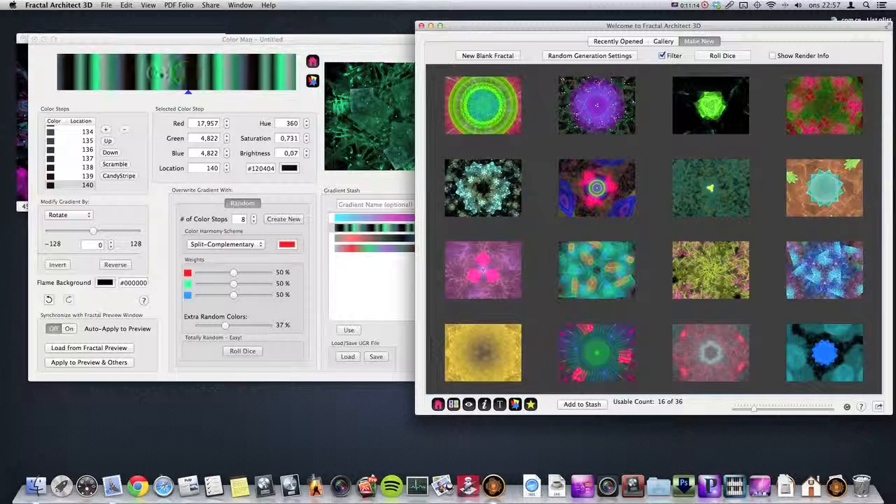
left_click(160, 73)
left_click(175, 74)
left_click_drag(179, 75, 620, 269)
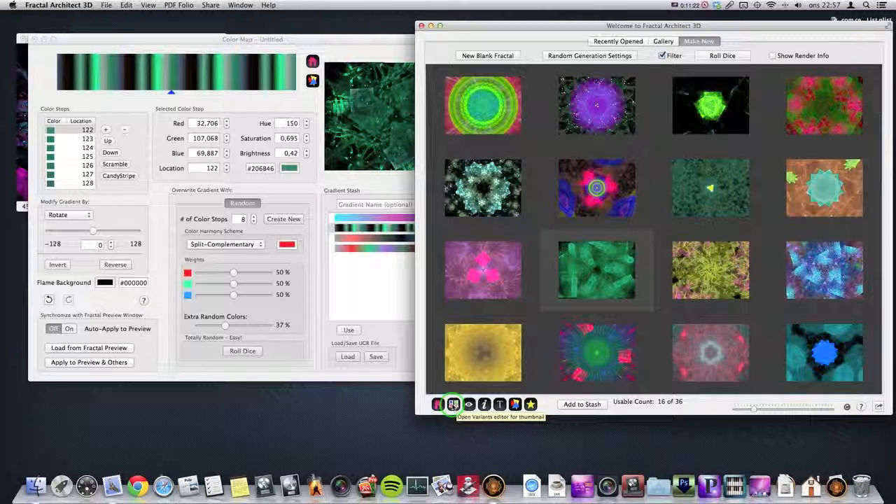
Open the variants editor for the green fractal, turn off Camera and Color Gradient changes, and enlarge the editor to show all variants.
left_click(453, 405)
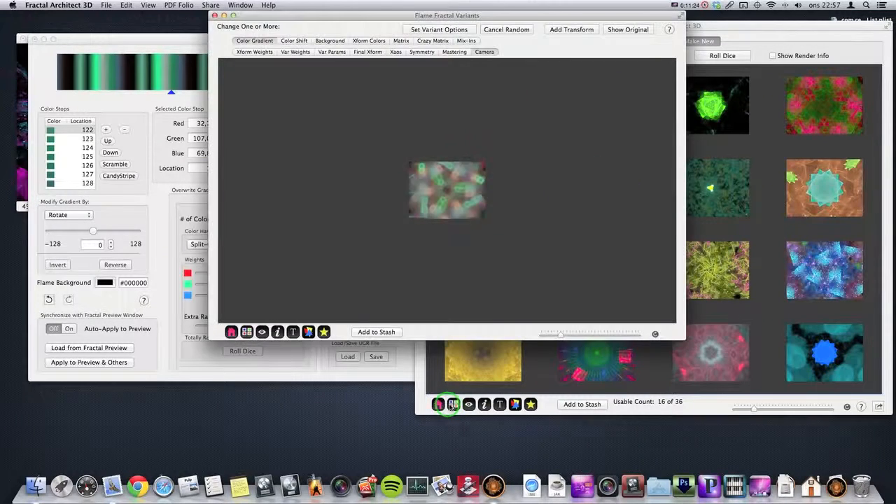
left_click(484, 52)
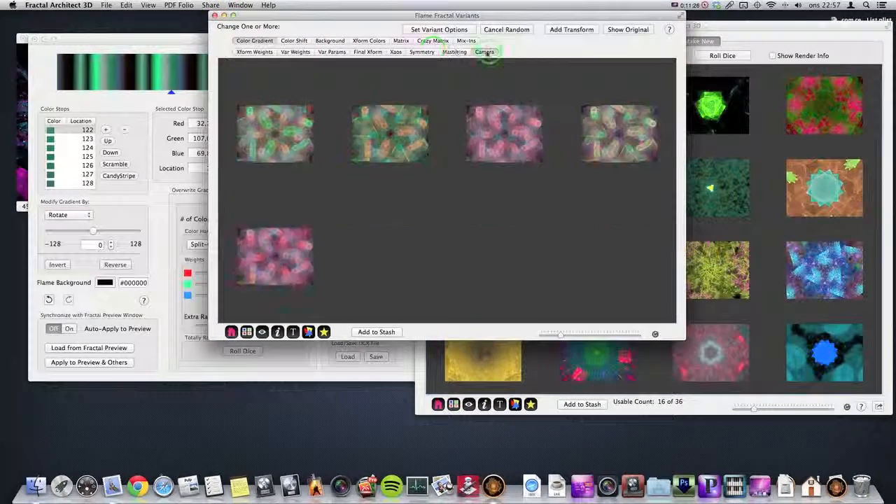
left_click(255, 41)
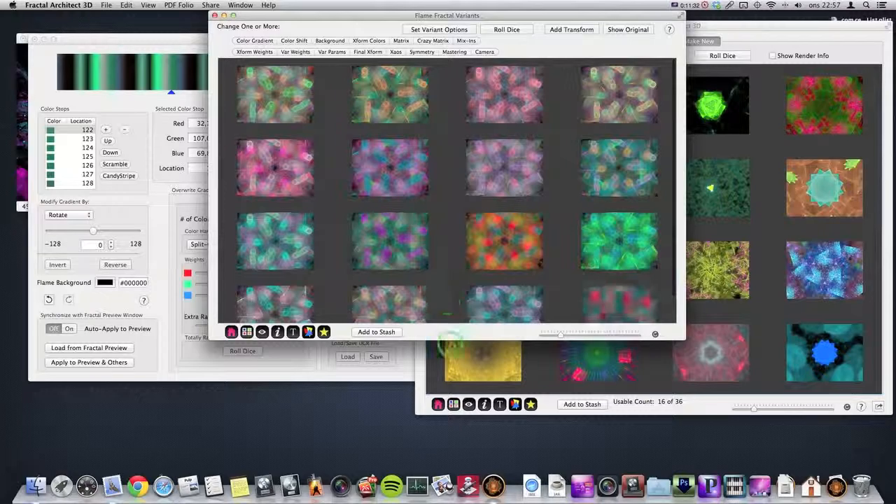
left_click_drag(451, 339, 455, 401)
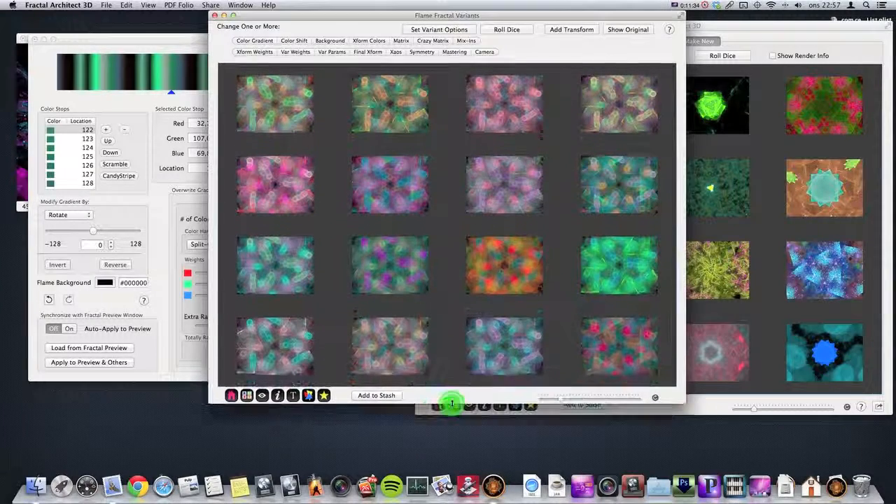
Enable the Var Weights and Var Params changes and generate new variants of the green fractal.
left_click(293, 55)
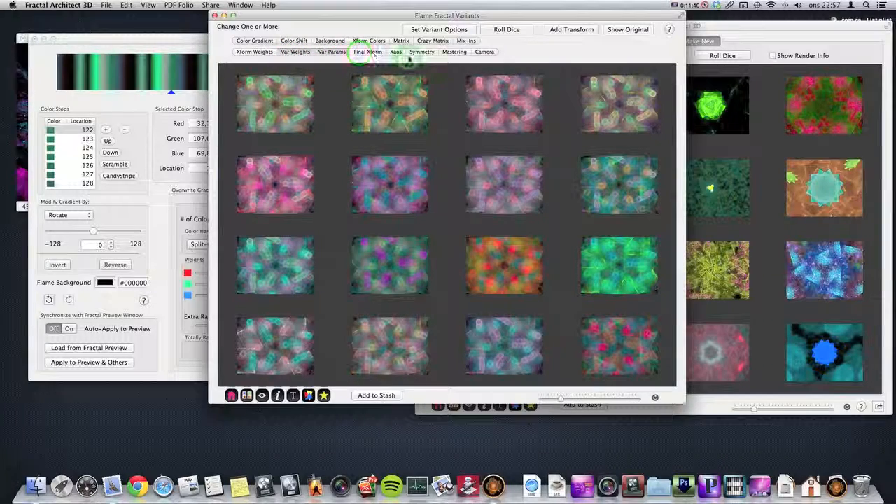
left_click(518, 35)
left_click(508, 31)
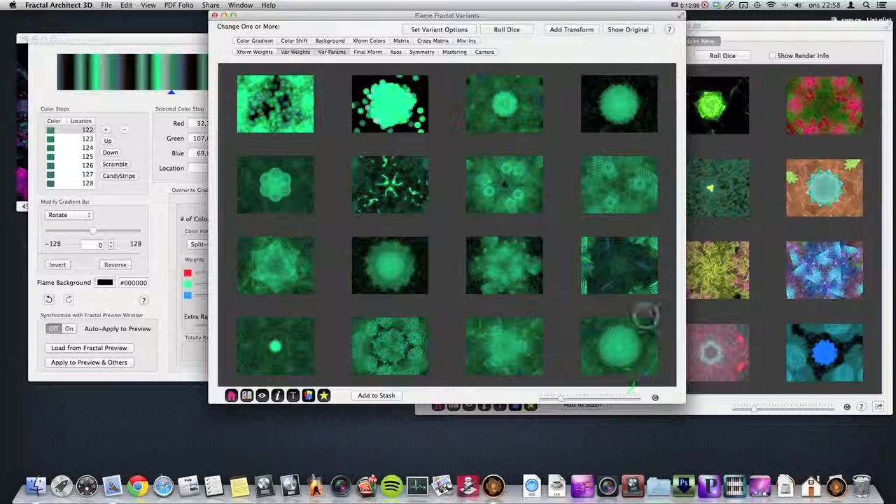
Place the variants editor beside the Welcome window and generate variants of the teal snowflake fractal in the second row.
left_click(371, 18)
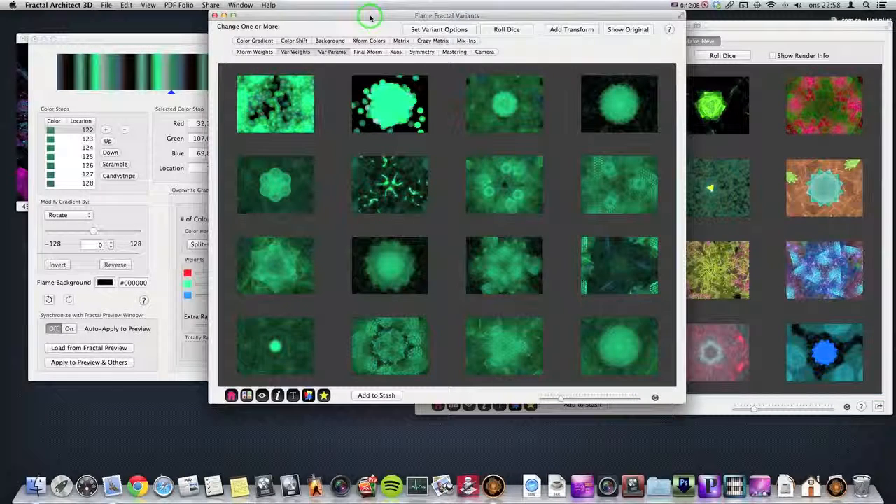
left_click_drag(348, 15, 224, 20)
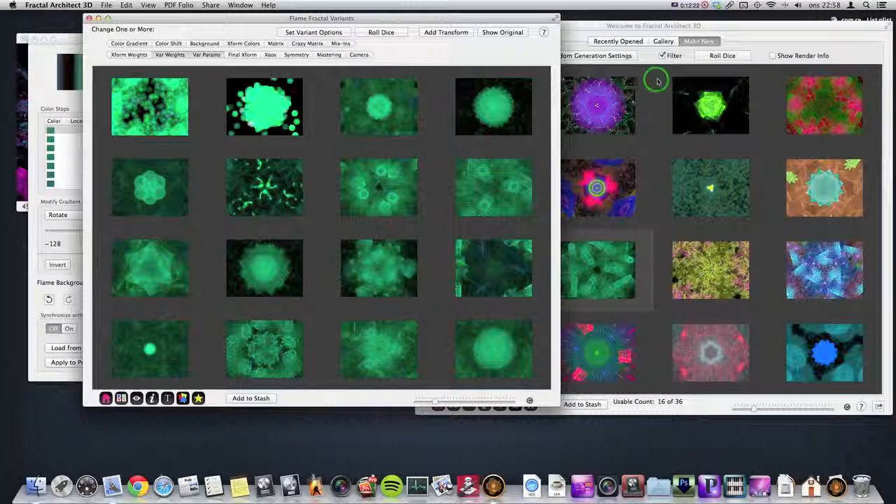
left_click(595, 24)
left_click_drag(577, 22, 589, 19)
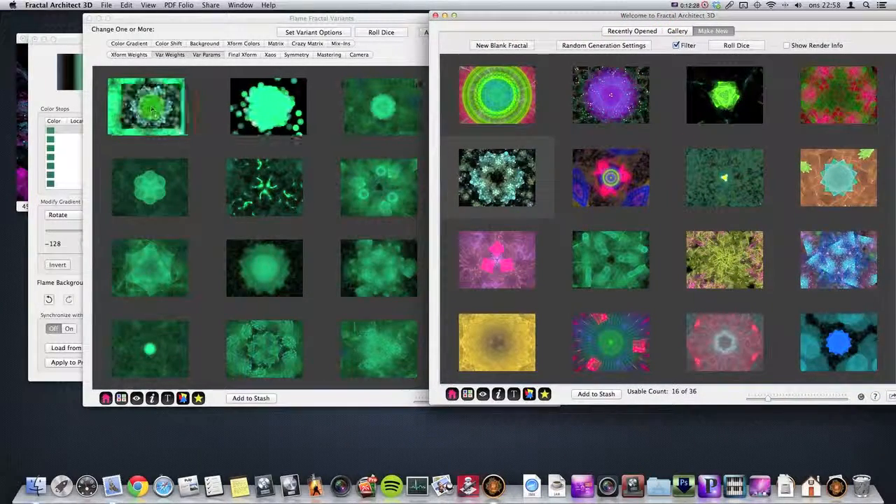
left_click(147, 106)
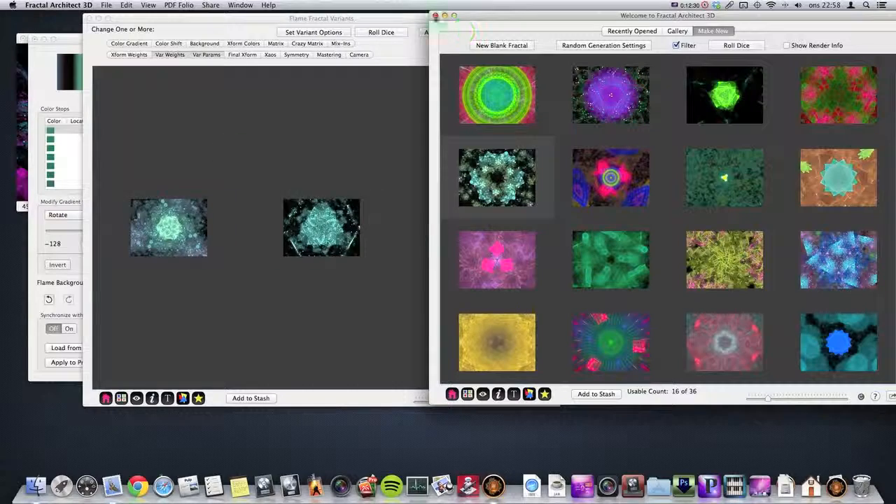
left_click(415, 18)
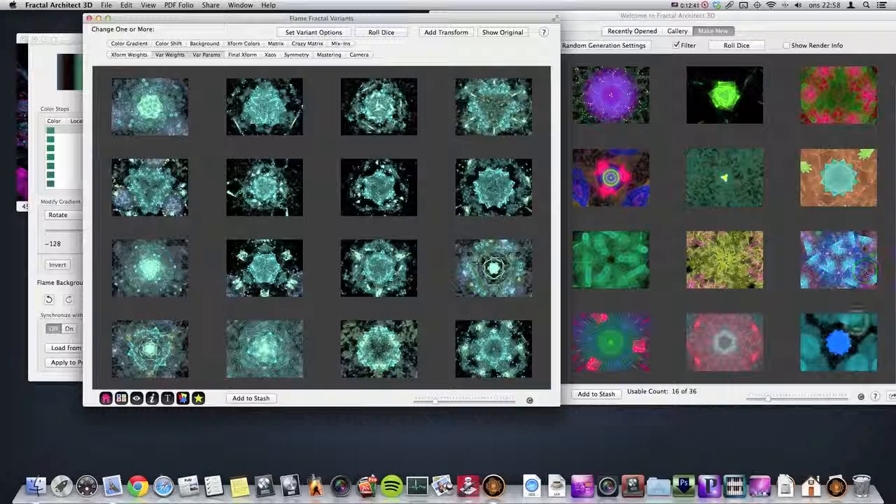
Generate a new set of random fractals and create variants of the pink star fractal with the yellow-speckled background.
left_click(736, 45)
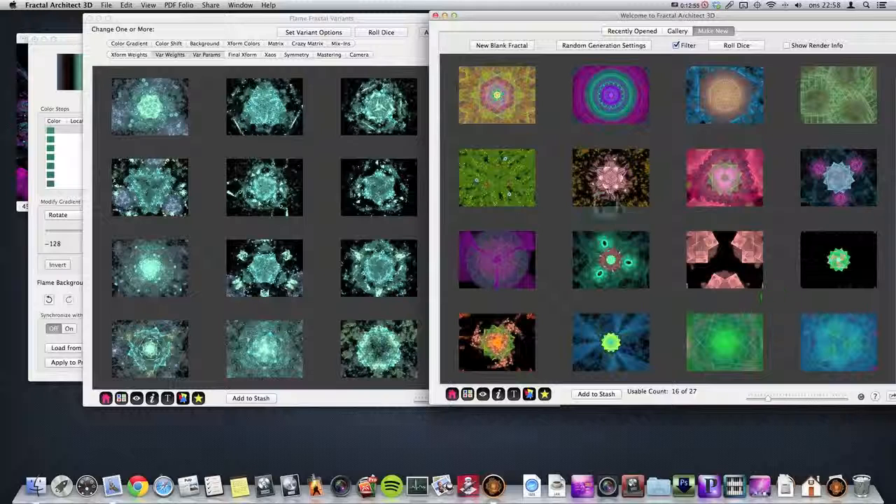
left_click(595, 184)
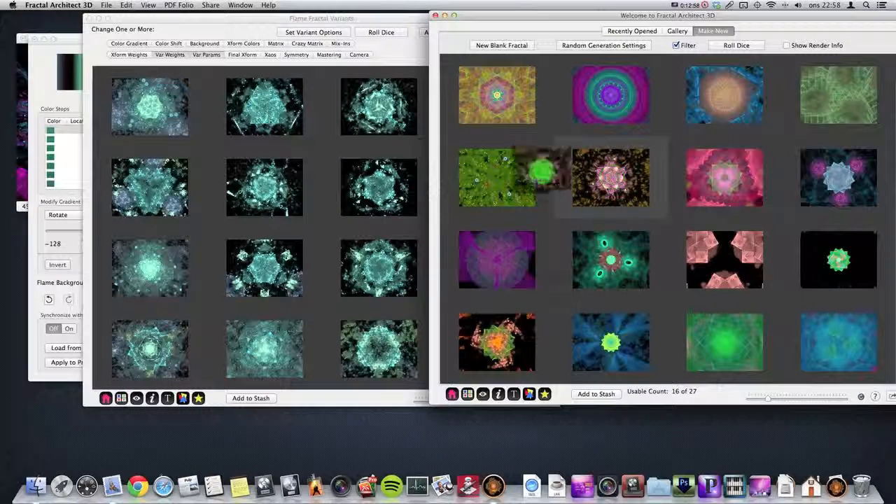
left_click_drag(221, 118, 223, 117)
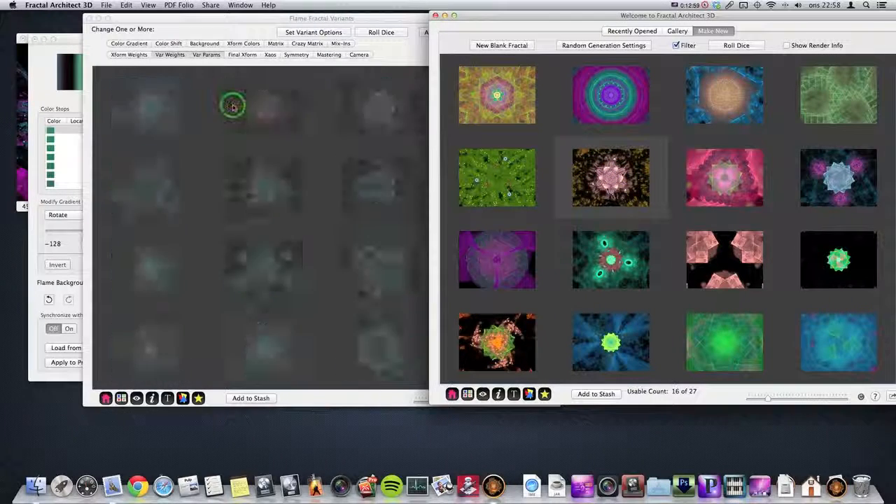
left_click(351, 21)
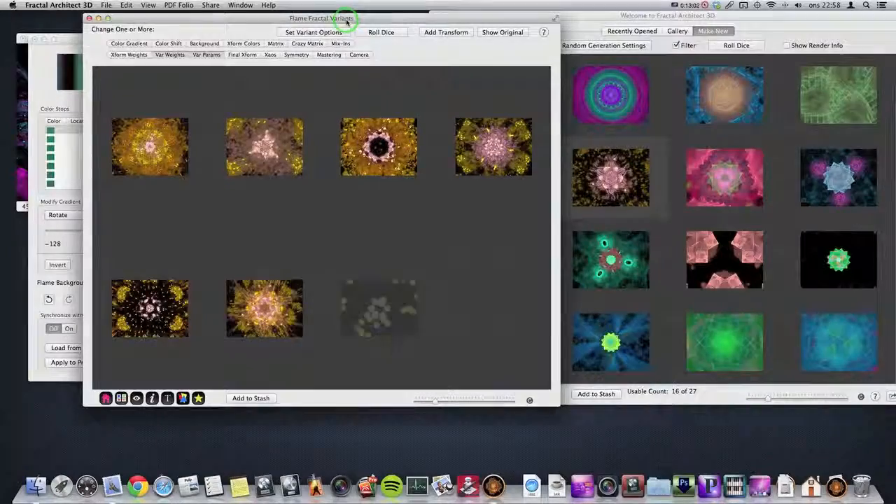